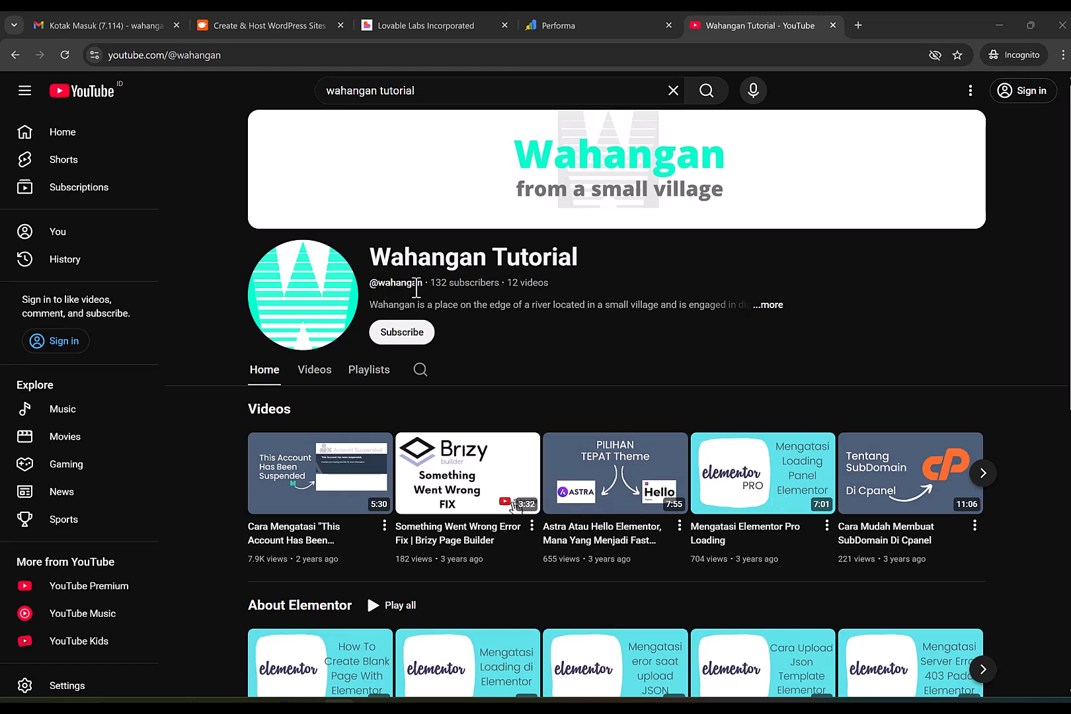
left_click(276, 20)
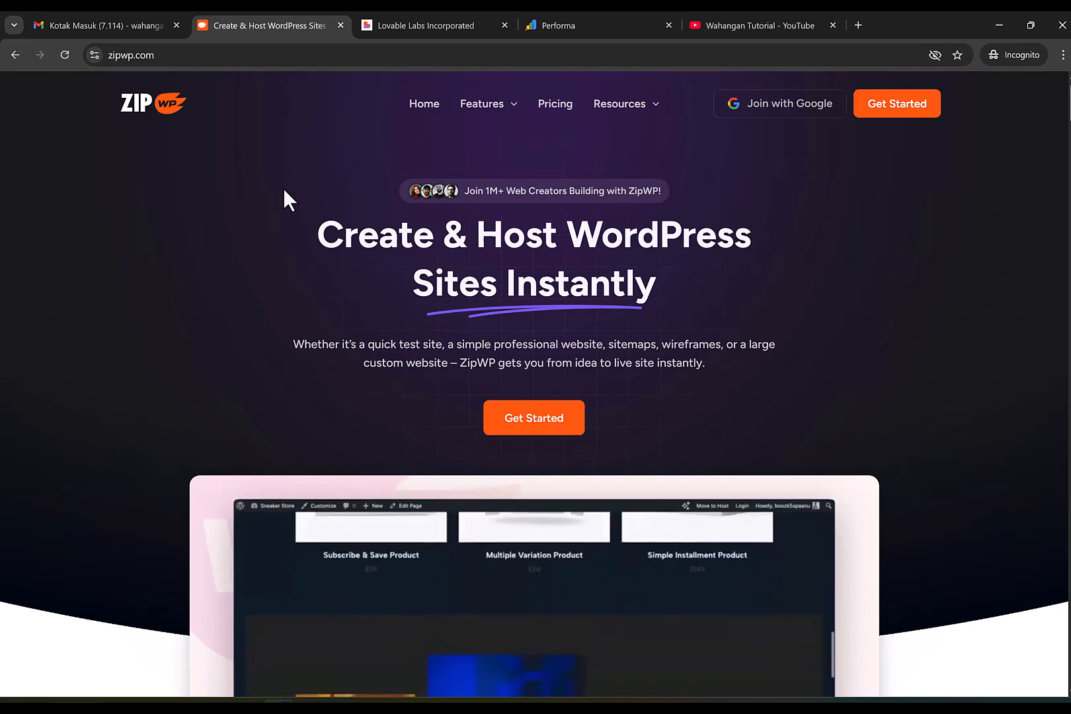
left_click(743, 11)
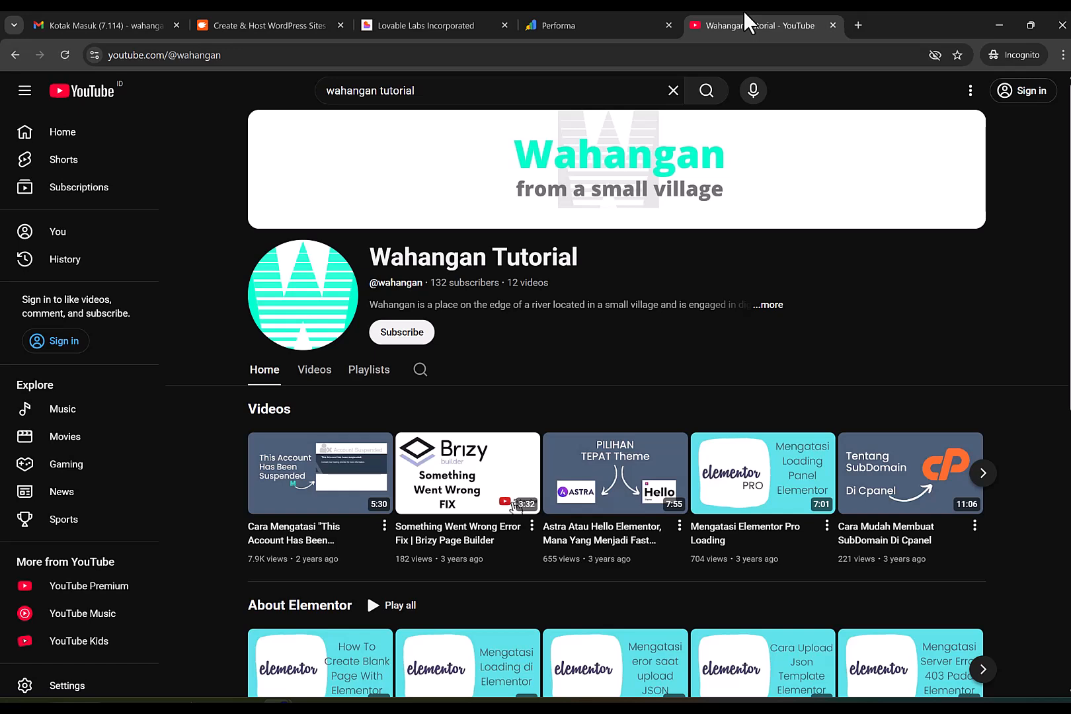
Switch to the ZipWP site and compare the features and prices of its Starter, Pro and Business plans
left_click(317, 13)
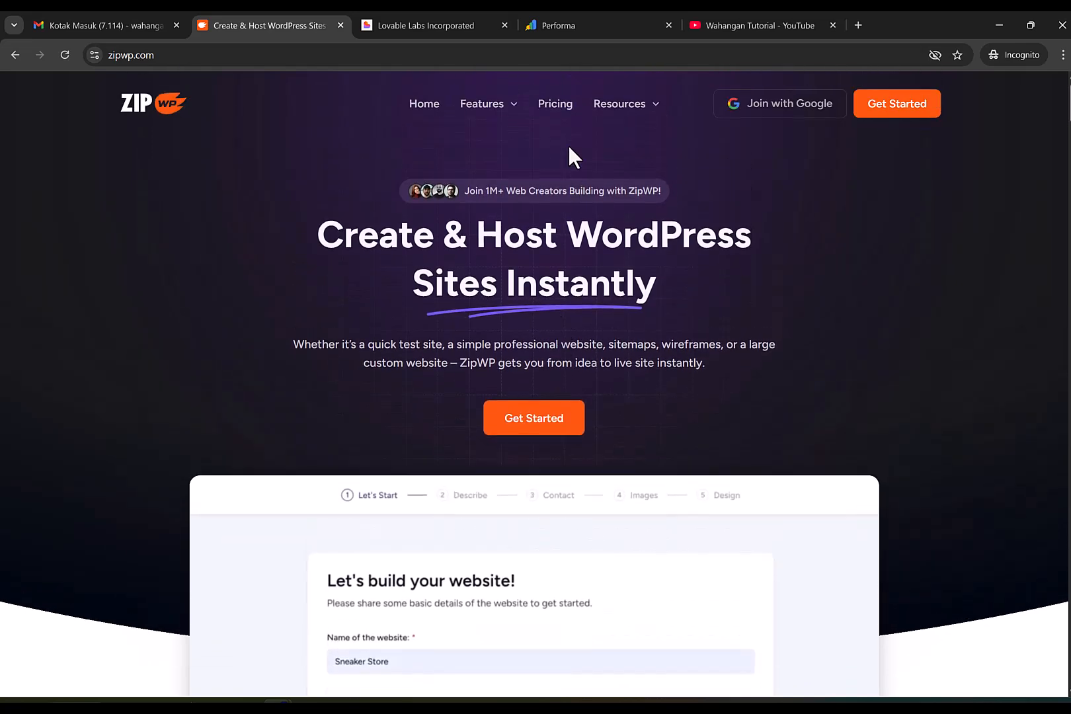
left_click(555, 109)
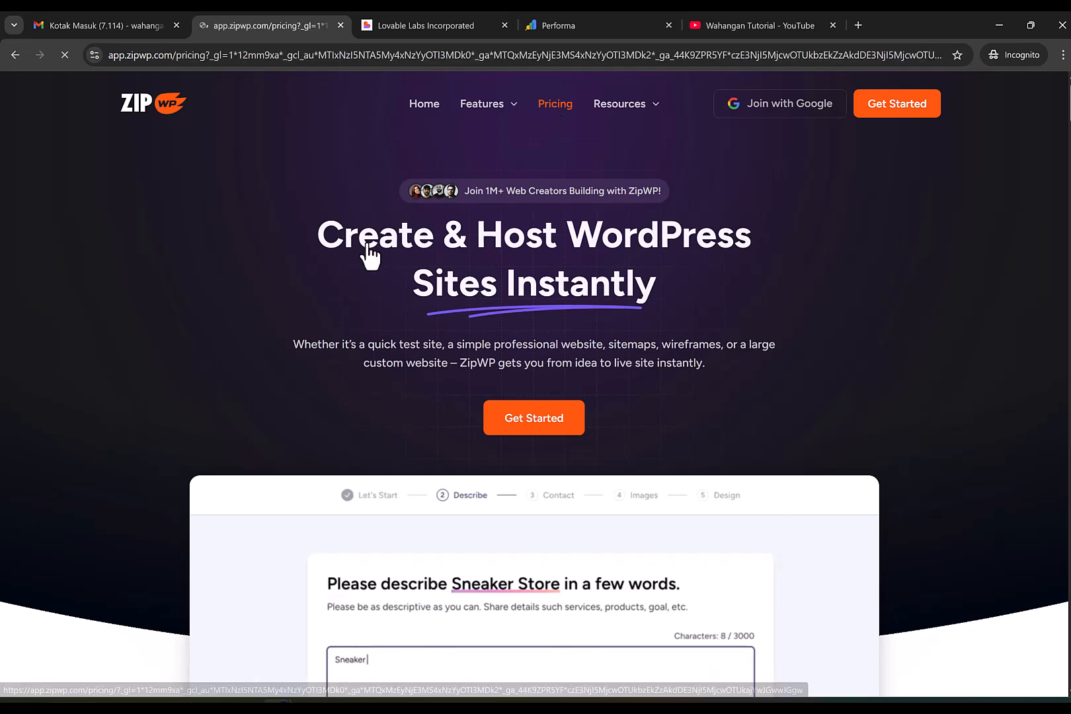
scroll(244, 340, "down", 5)
scroll(245, 340, "up", 2)
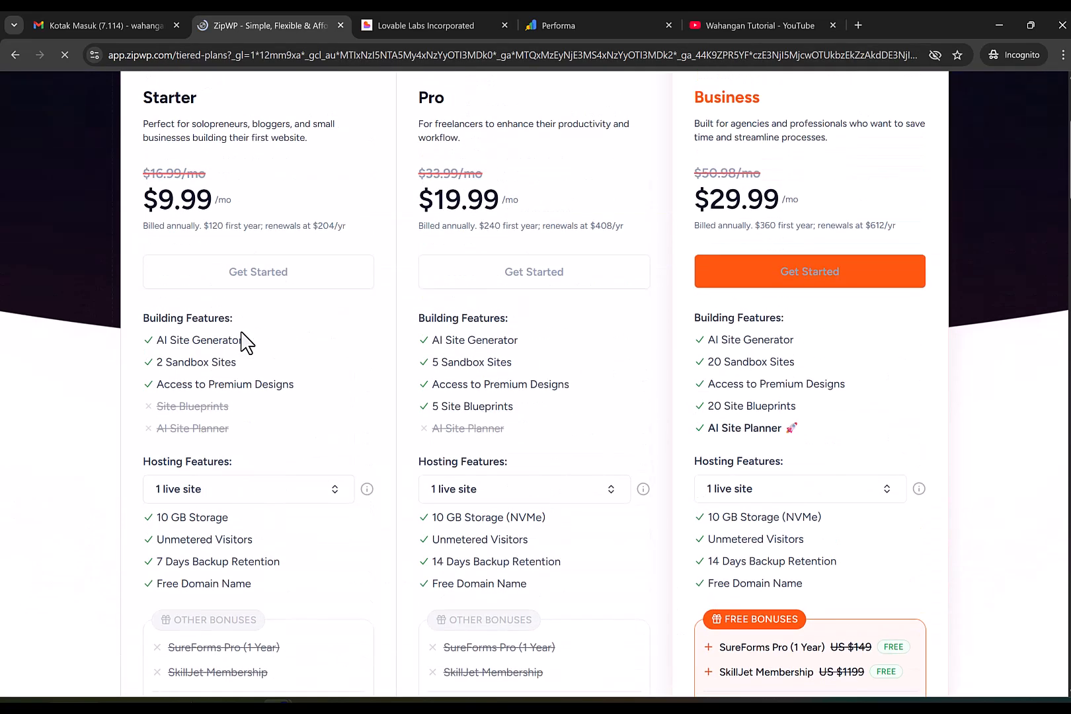
scroll(244, 340, "down", 7)
scroll(245, 340, "up", 3)
scroll(246, 341, "up", 9)
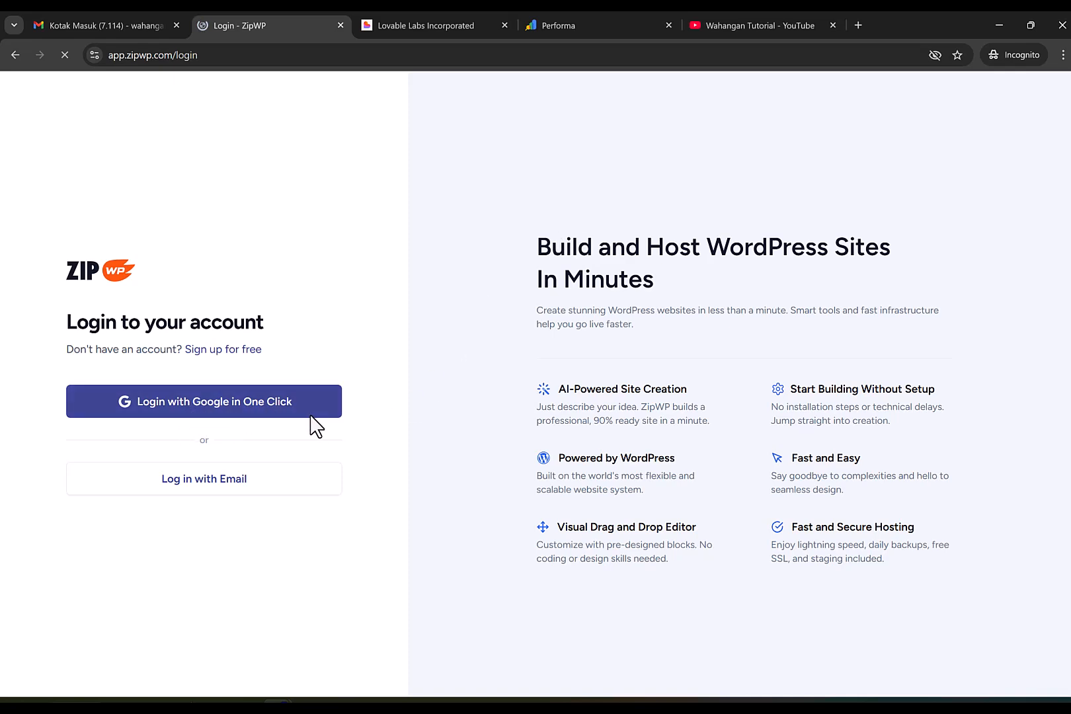
Sign up for a ZipWP account using Google and dismiss the welcome tour on the dashboard
left_click(227, 350)
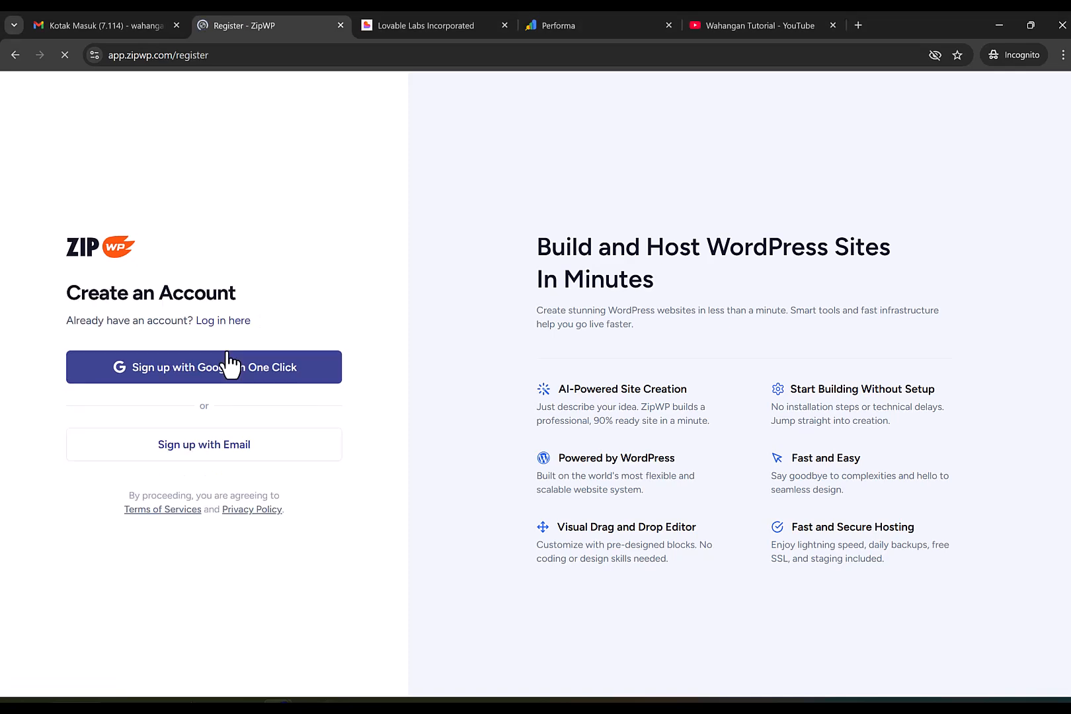
left_click(198, 379)
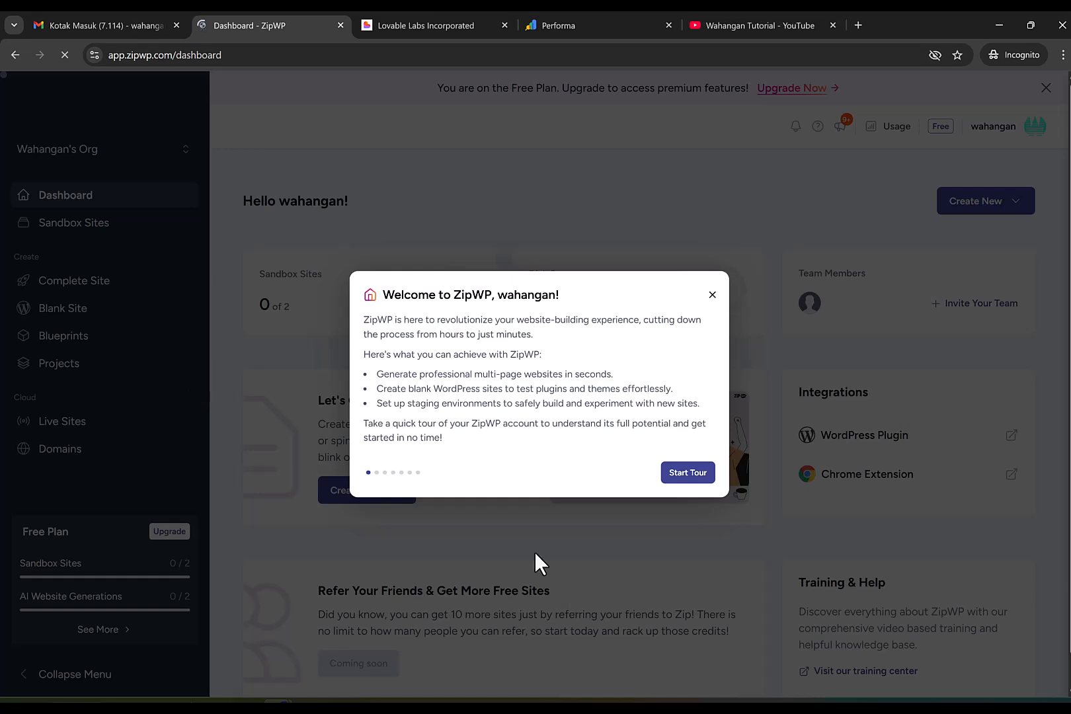
left_click(711, 295)
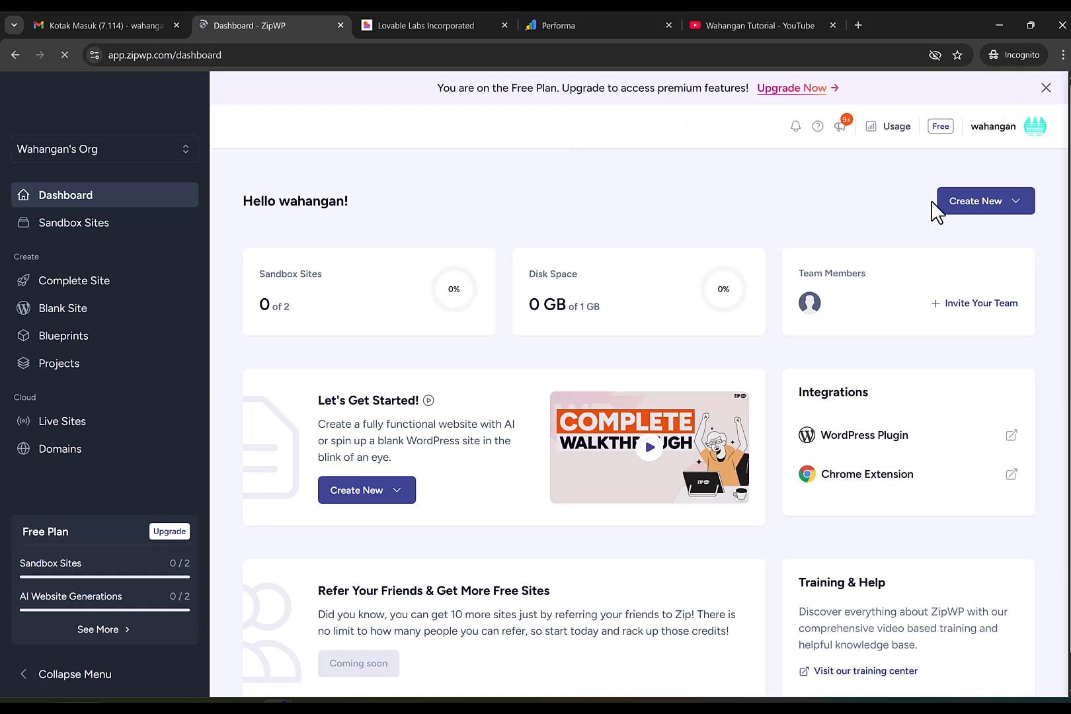
Create a new complete website, starting over instead of resuming the previous building session
left_click(1010, 206)
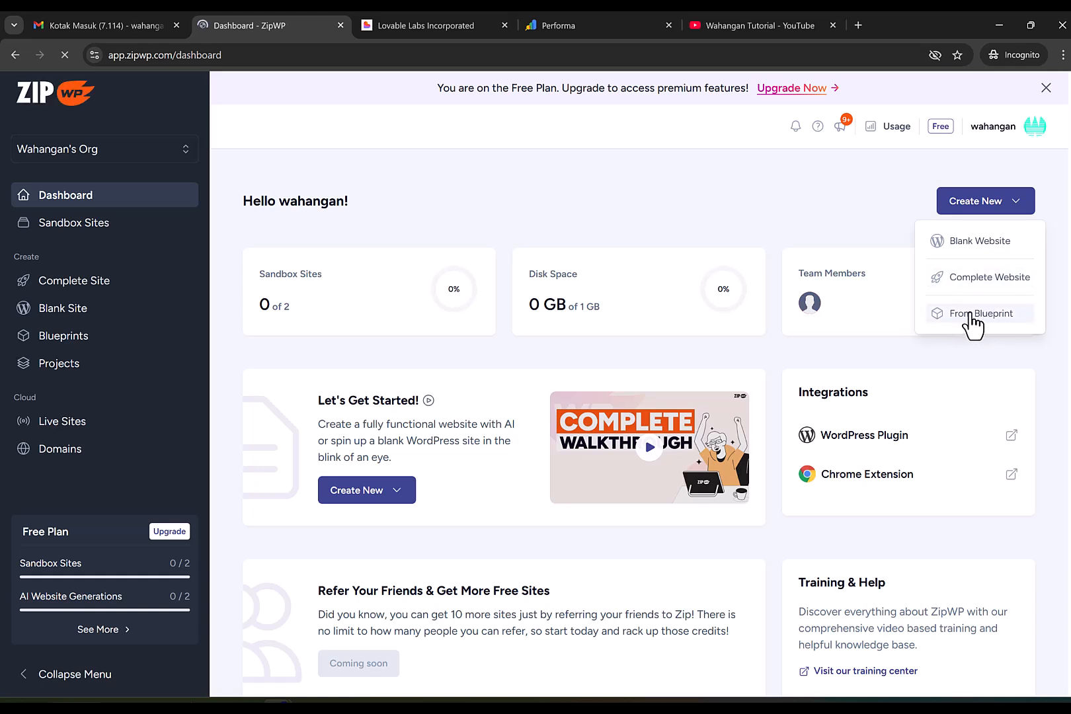
left_click(972, 284)
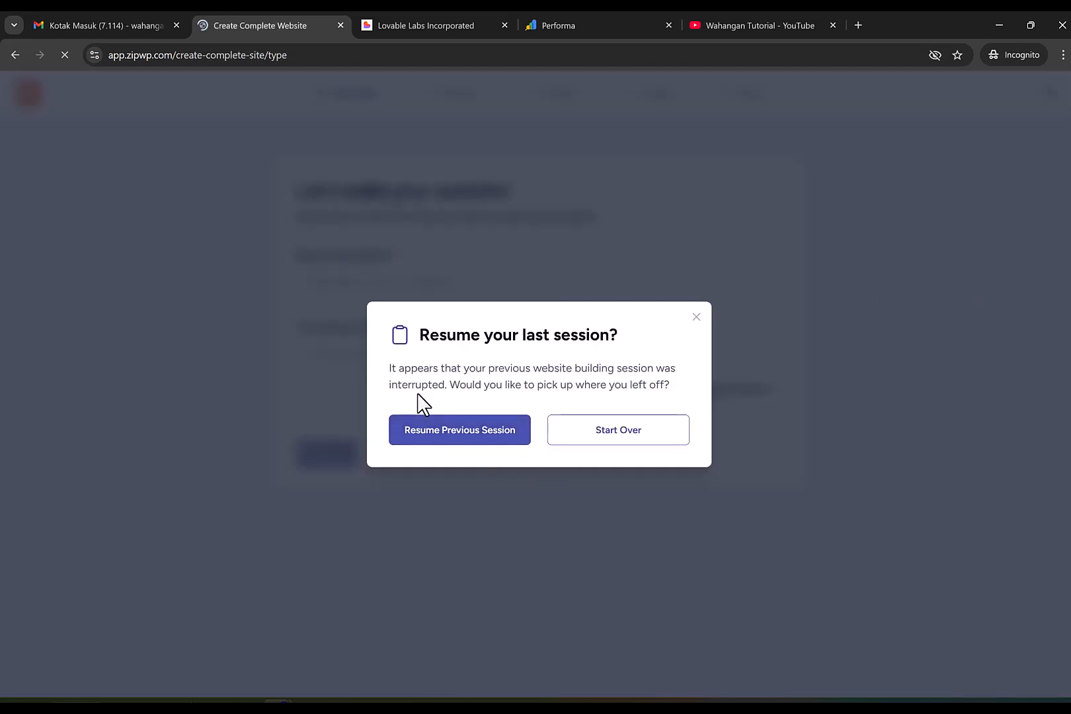
left_click(608, 435)
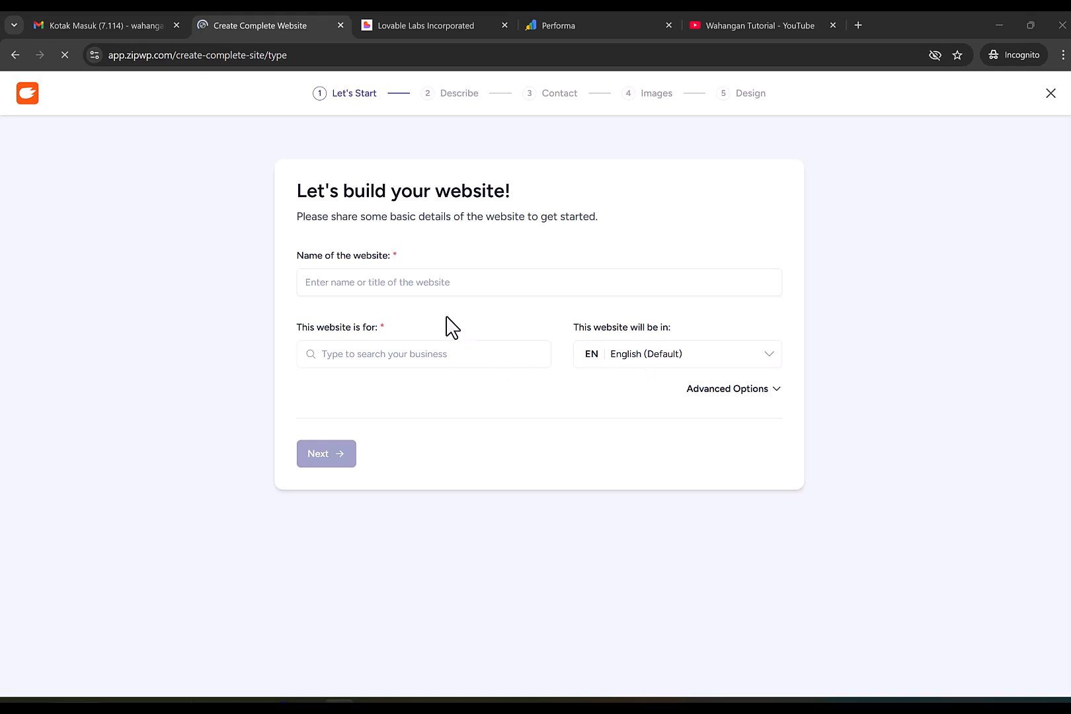
Name the website "Hotel Kapucino Cincauu" and set its business type to Local business
left_click(388, 286)
type("Hotel Kapucino Cincauu")
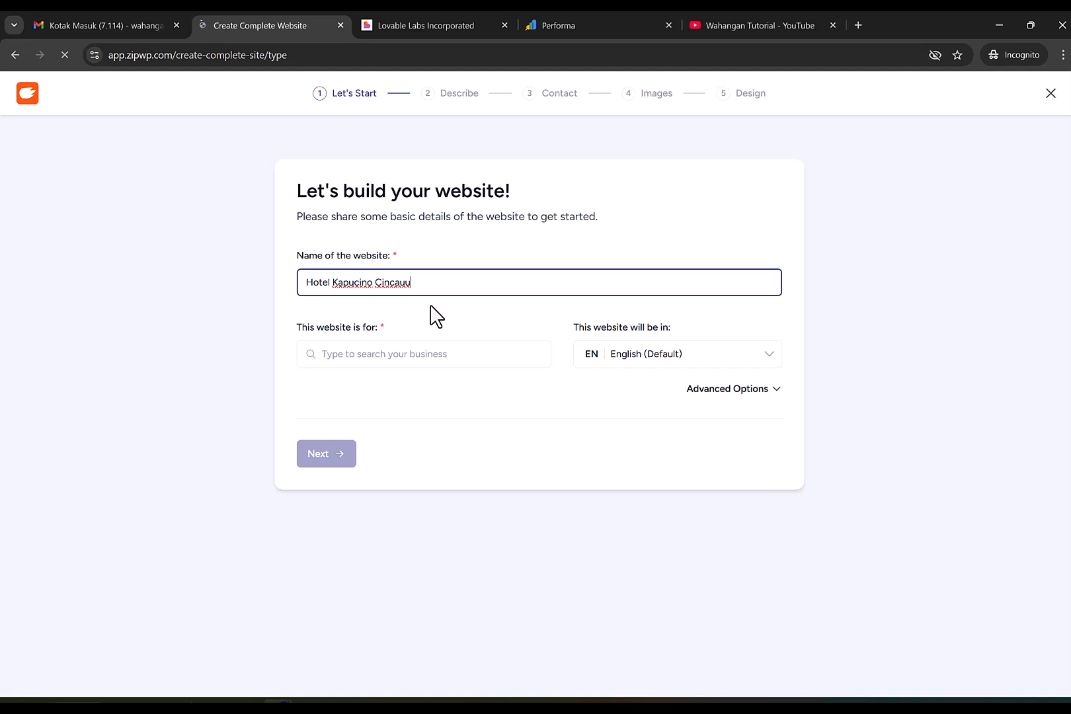
left_click(442, 353)
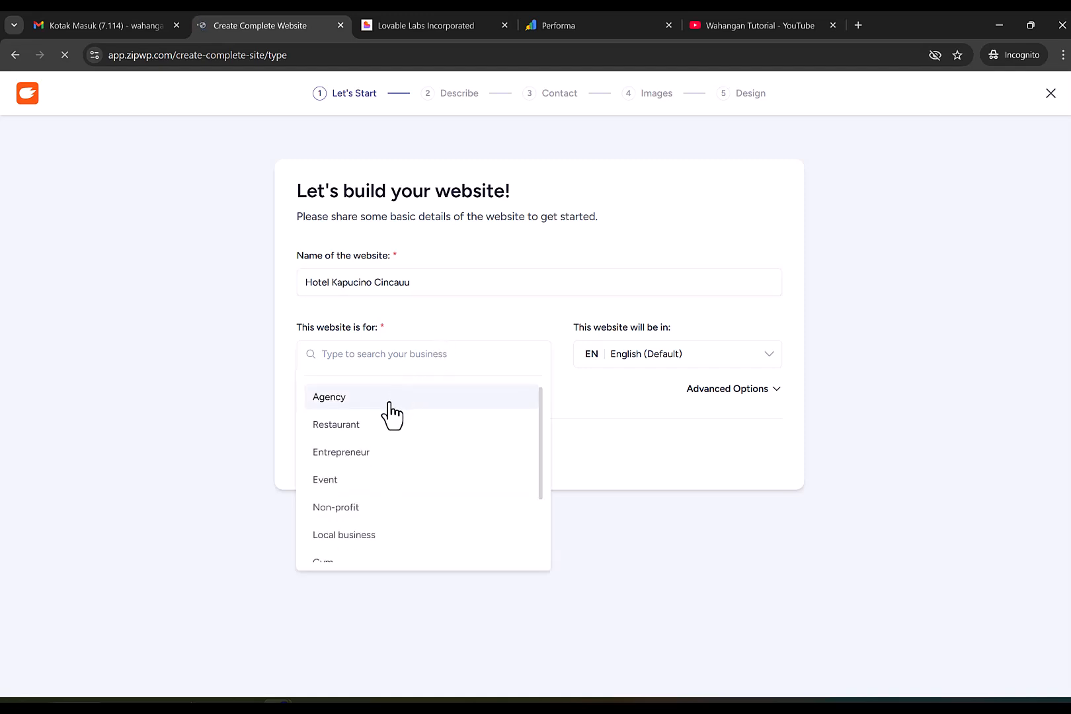
scroll(390, 414, "down", 4)
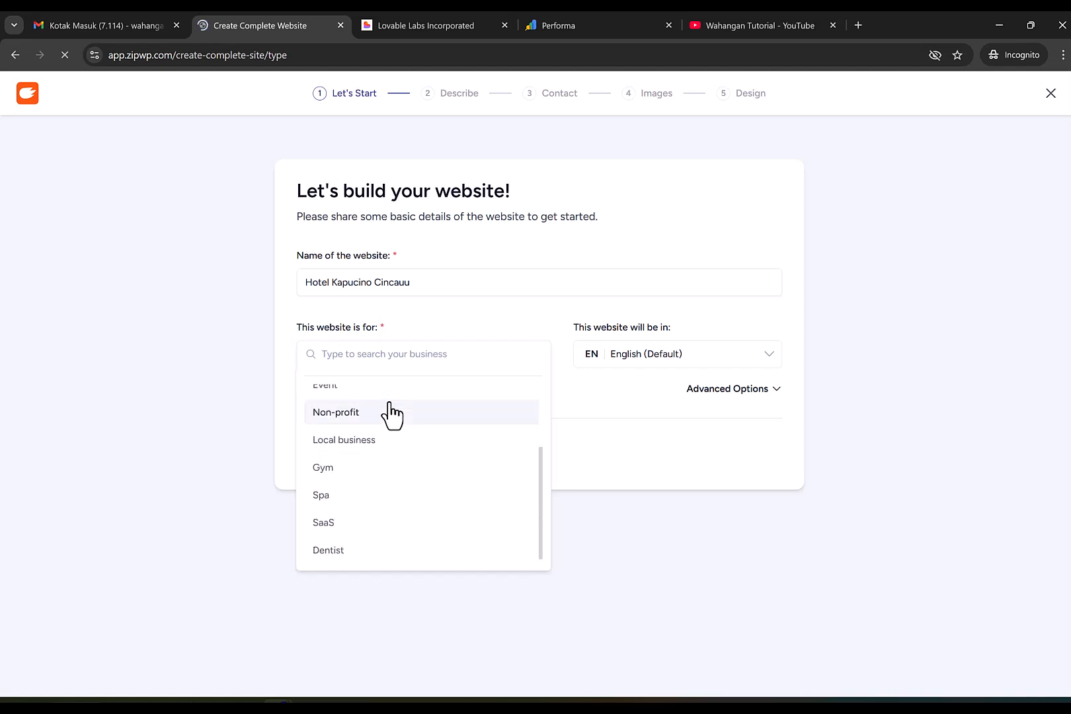
scroll(390, 413, "up", 4)
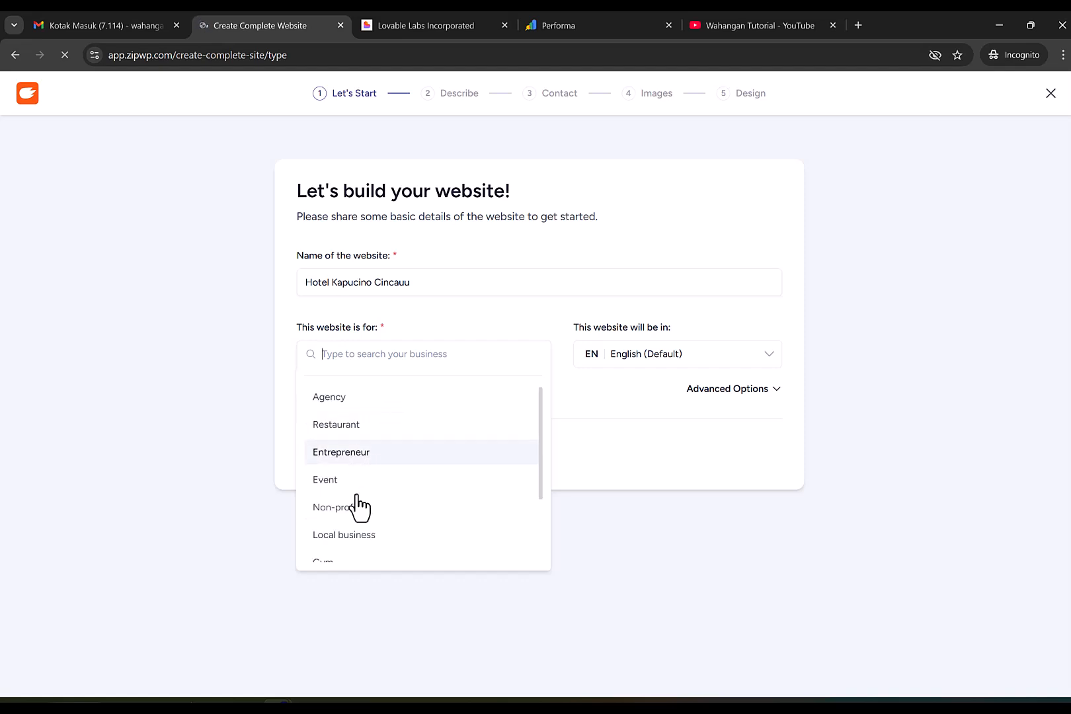
left_click(355, 537)
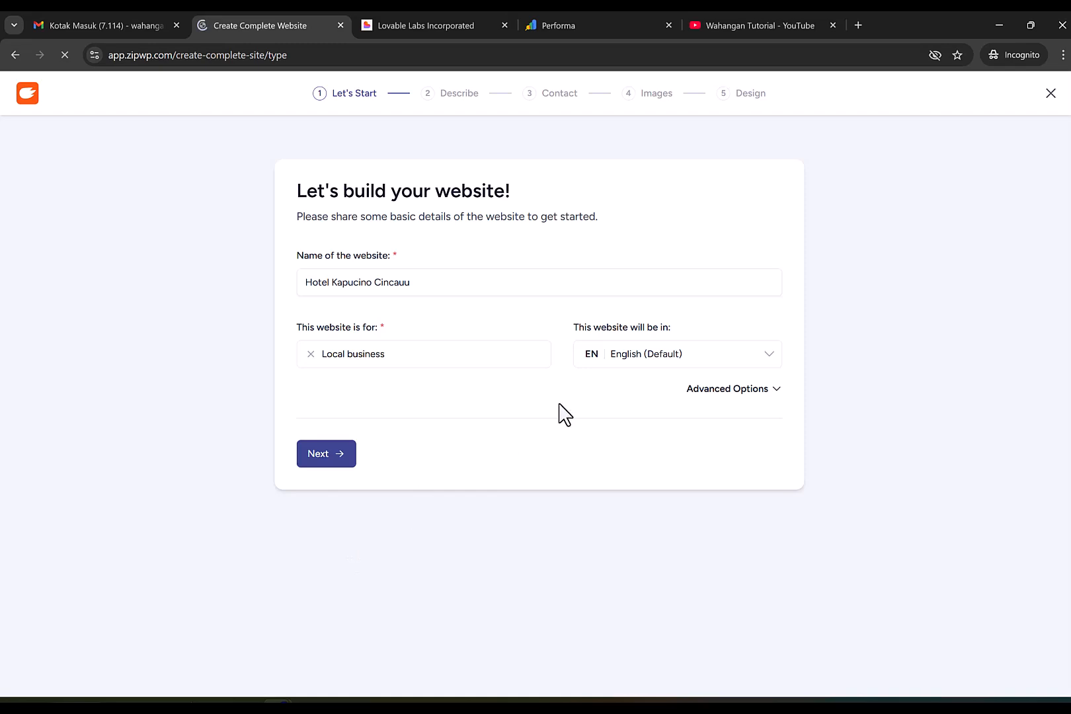
Set the website language to Indonesian, check the advanced options, and continue to the description
left_click(736, 391)
left_click(735, 391)
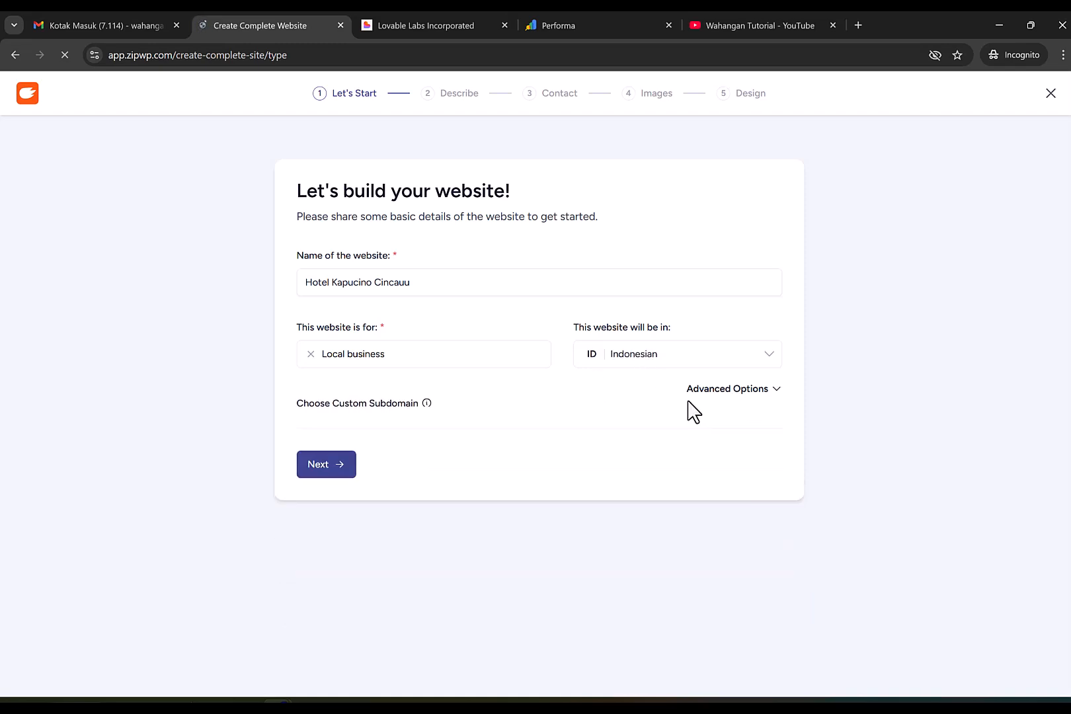
left_click(328, 455)
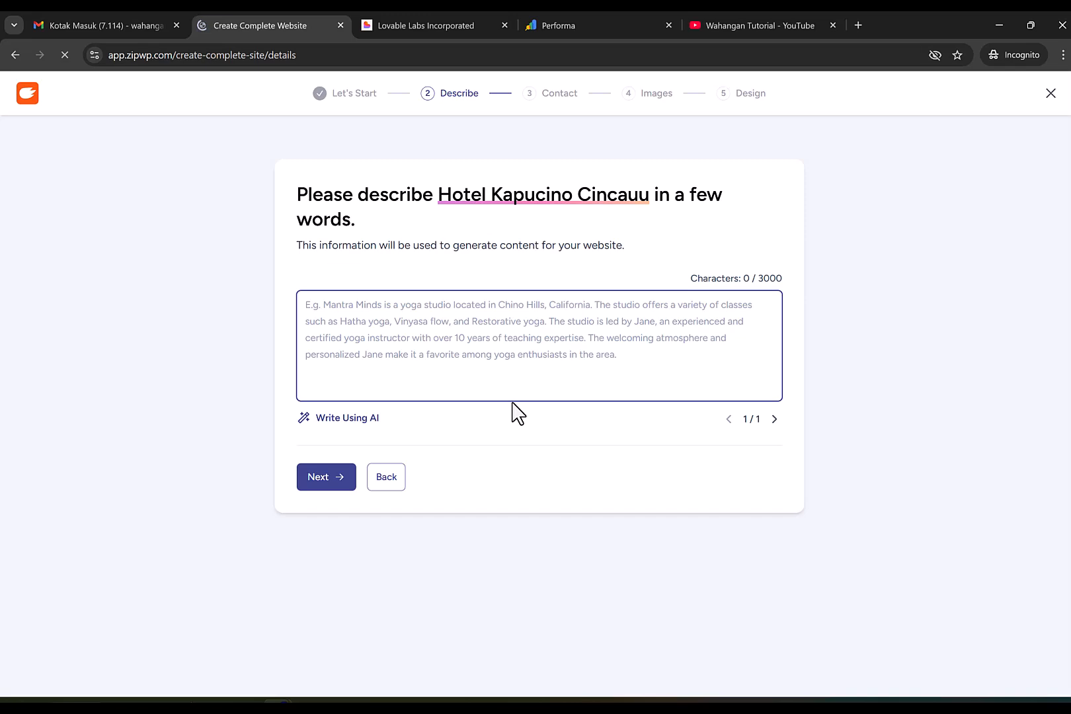
Describe the business as "hotel kapucino cincauu adalah hotel di pedesaan jawa barat yang bernuansa alam dan cocok untuk liburan keluarga" and improve it with AI
type("hotel kapucino cincauu adalah hotel di pedesaan jawa barat yang bernuansa alam dan cocok untuk liburan keluarga")
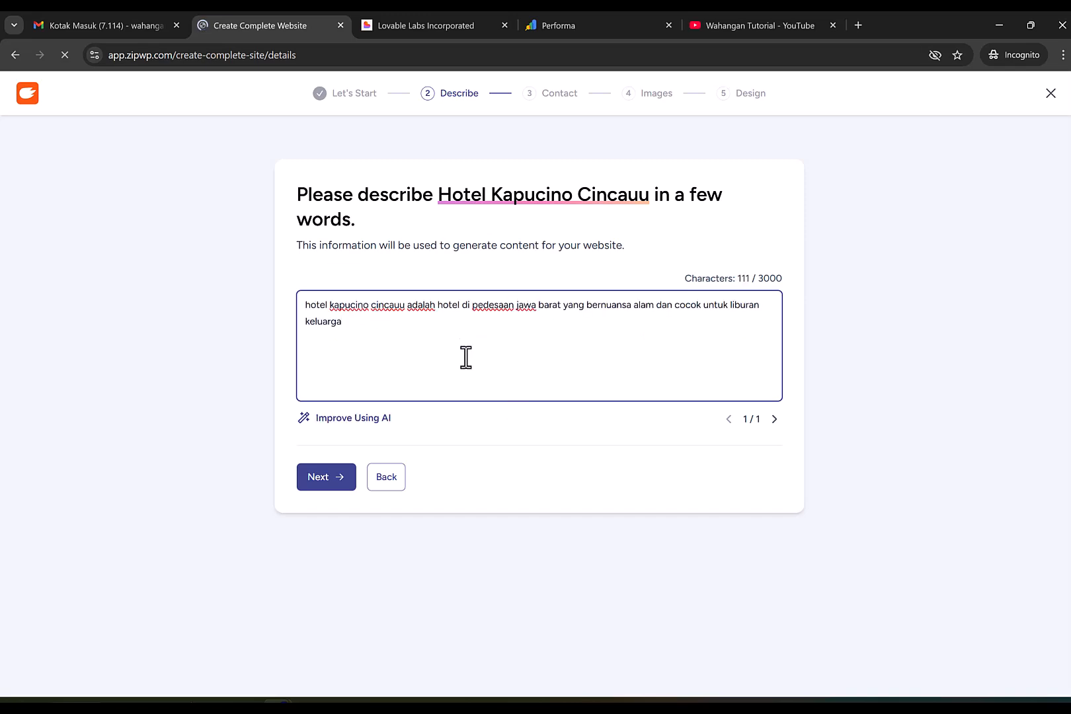
left_click(371, 423)
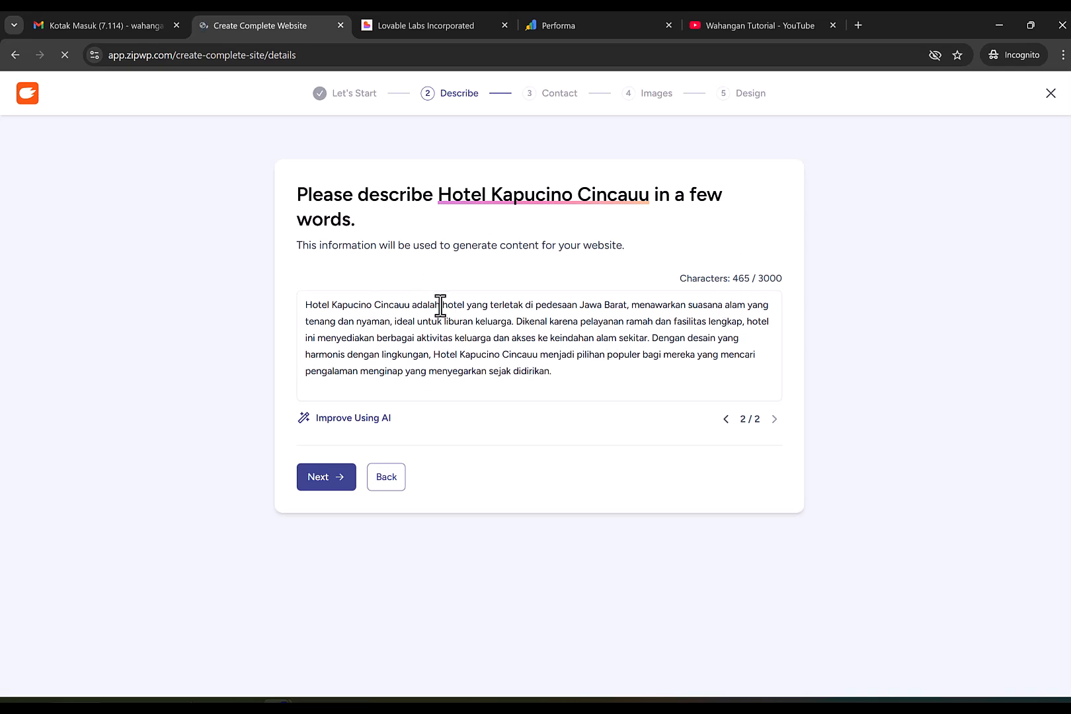
Accept the description, fill in the hotel's contact email, phone number and address, and continue to the images
left_click(323, 485)
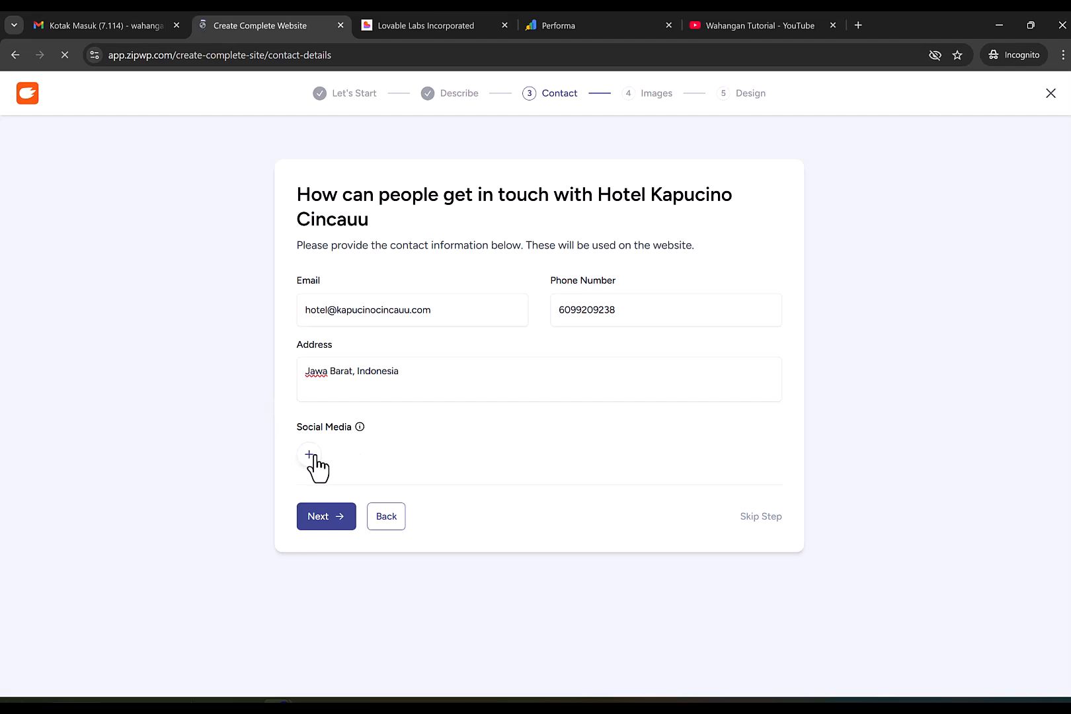
left_click(327, 519)
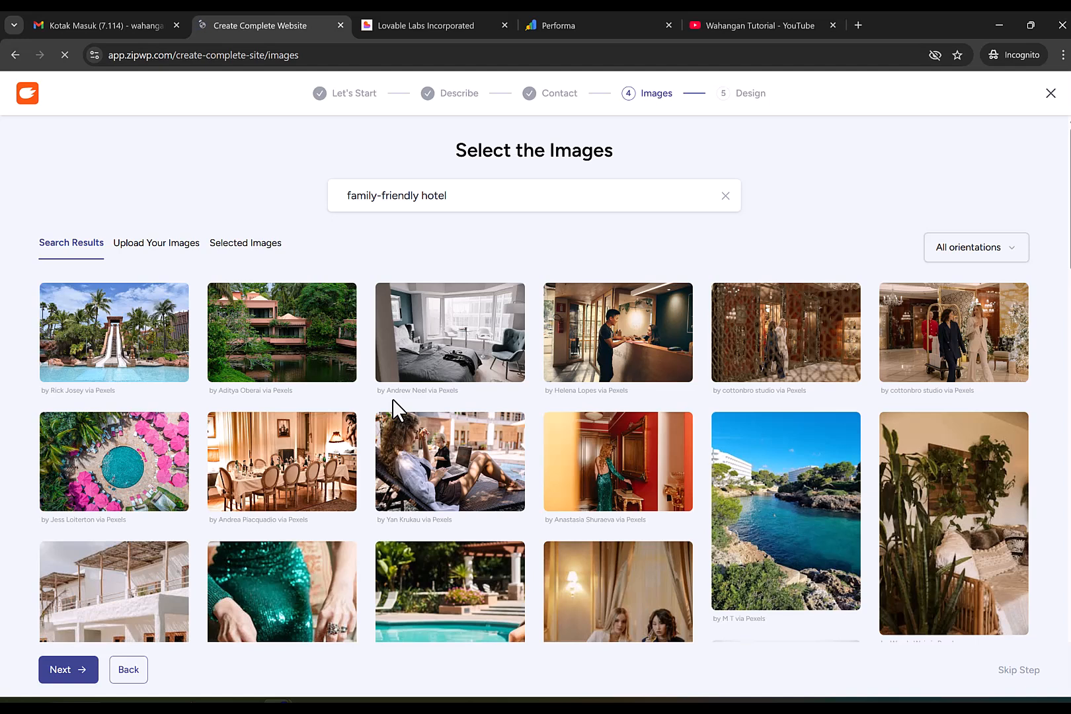
Select the water slide, riverside garden building, hotel reception, rocky bay and pink-umbrella pool photos for the website
left_click(172, 335)
left_click(257, 343)
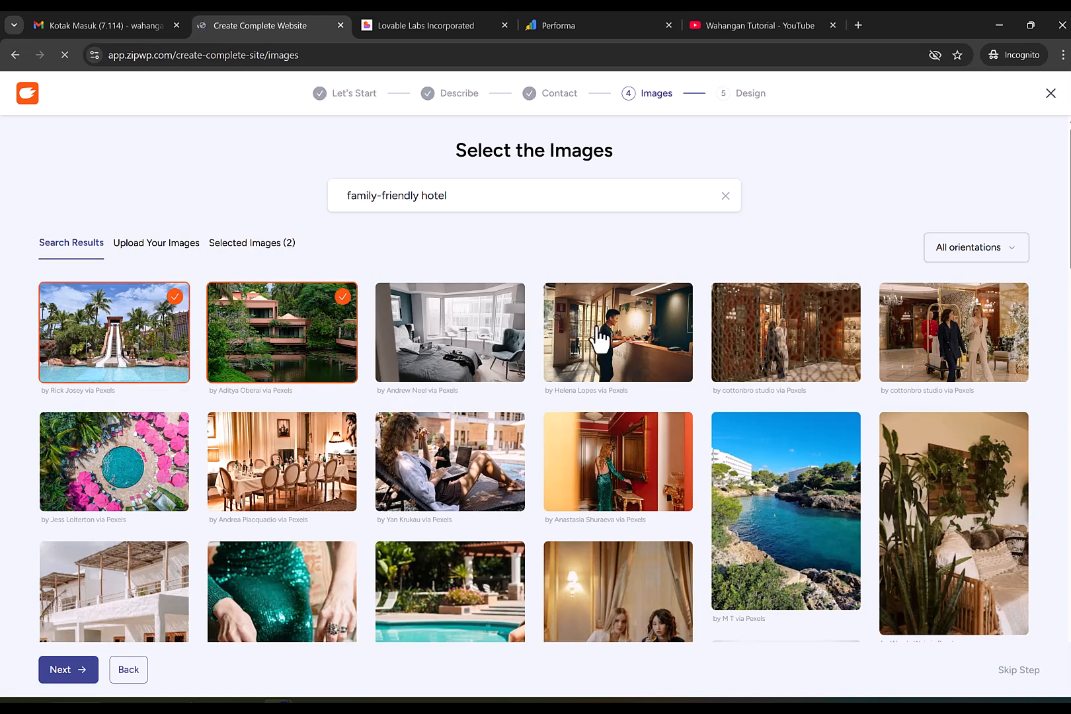
left_click(621, 343)
left_click(764, 444)
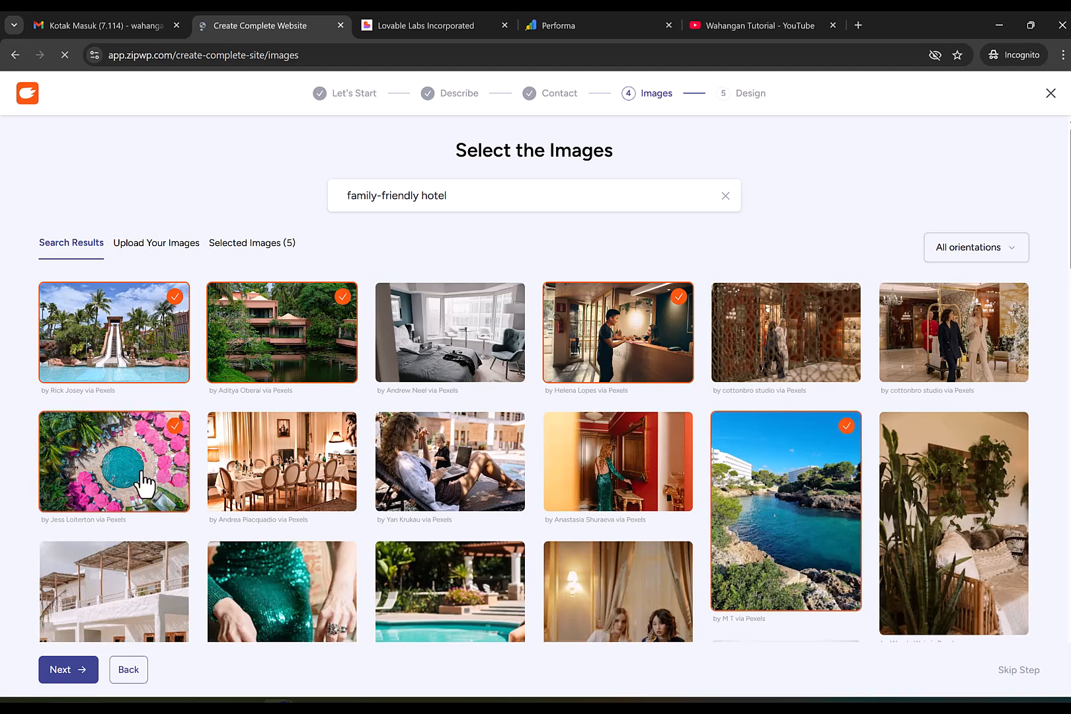
left_click(144, 486)
Add the white villa and curtained-window view photos to the selected images, and continue to the design choice
scroll(143, 485, "down", 3)
scroll(132, 435, "up", 1)
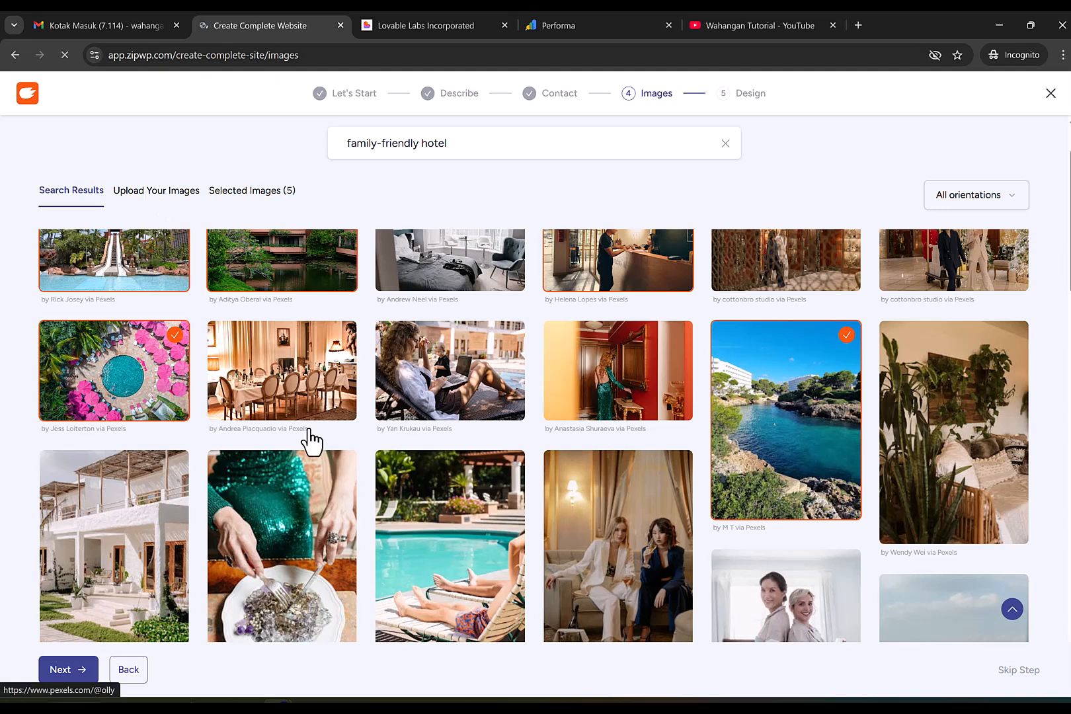
scroll(311, 439, "down", 3)
left_click(167, 411)
scroll(205, 485, "down", 2)
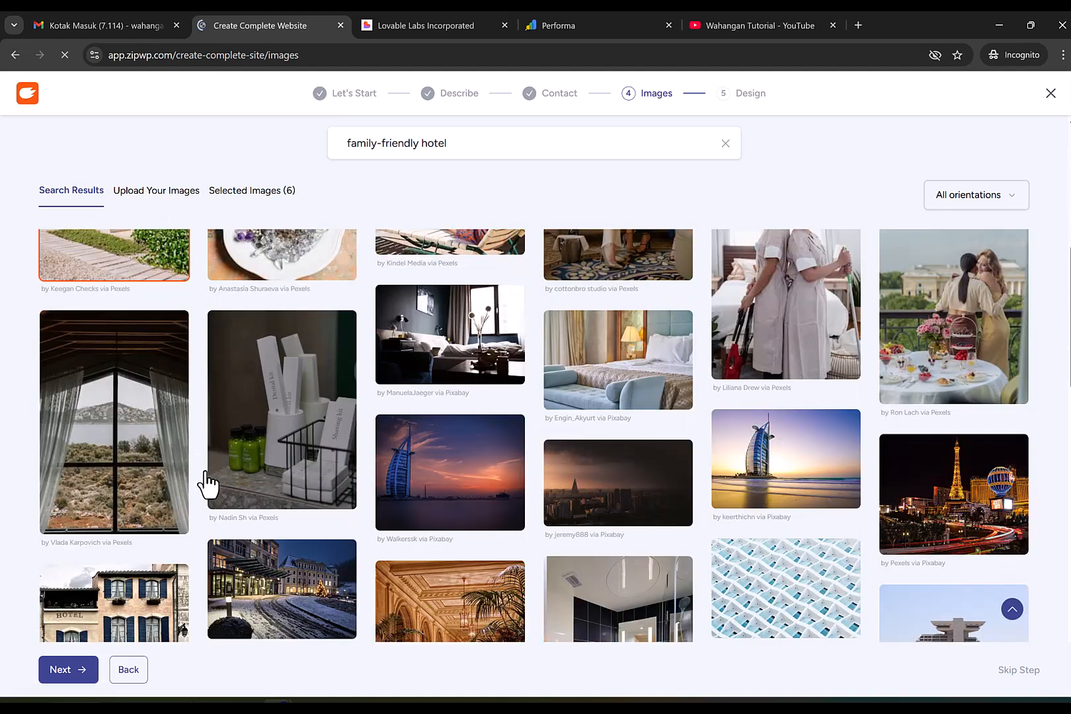
left_click(160, 473)
scroll(160, 474, "up", 2)
scroll(160, 473, "up", 5)
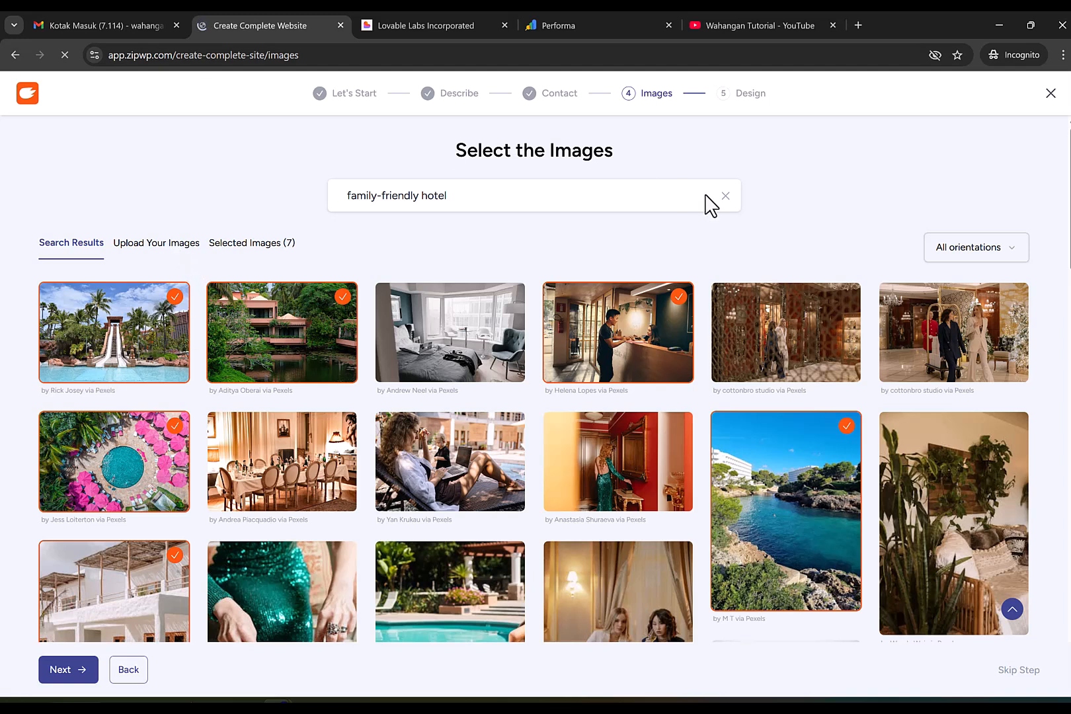
scroll(582, 265, "down", 1)
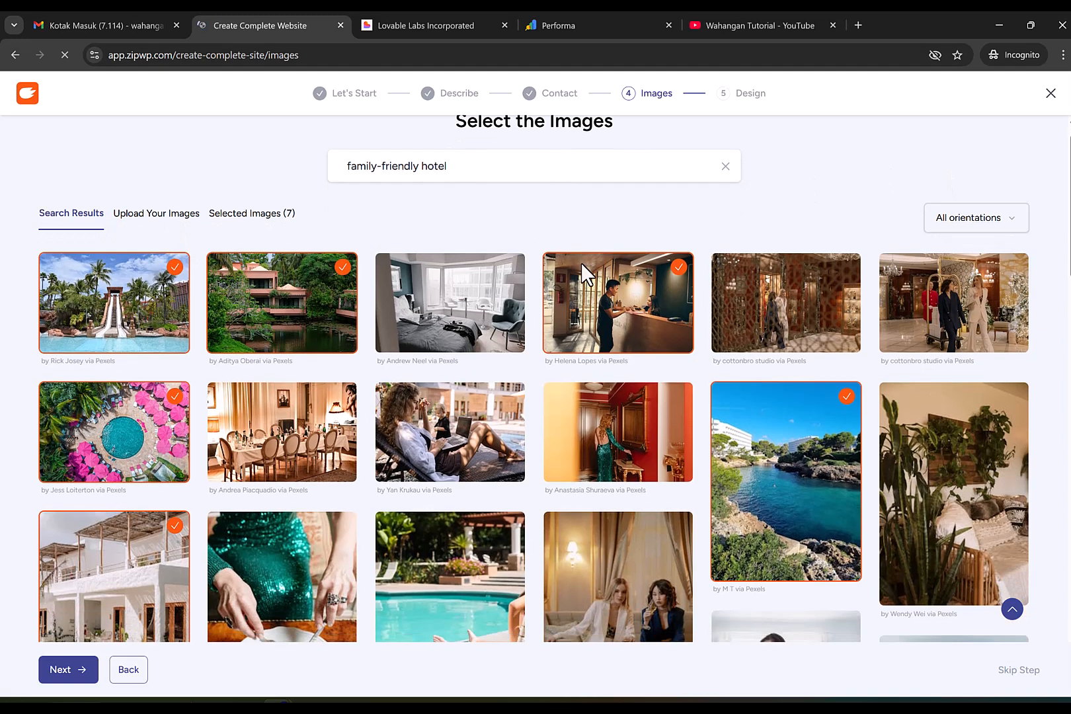
left_click(83, 669)
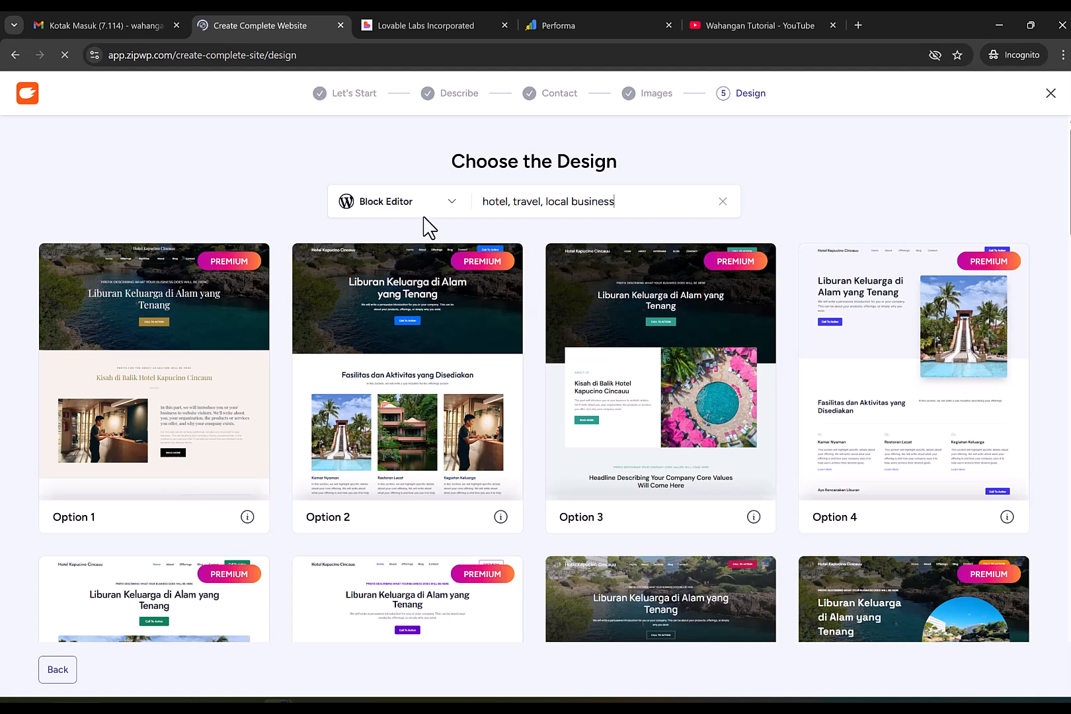
Check the available page builders and examine the Block Editor design options offered for the keywords "hotel, travel, local business"
left_click(452, 205)
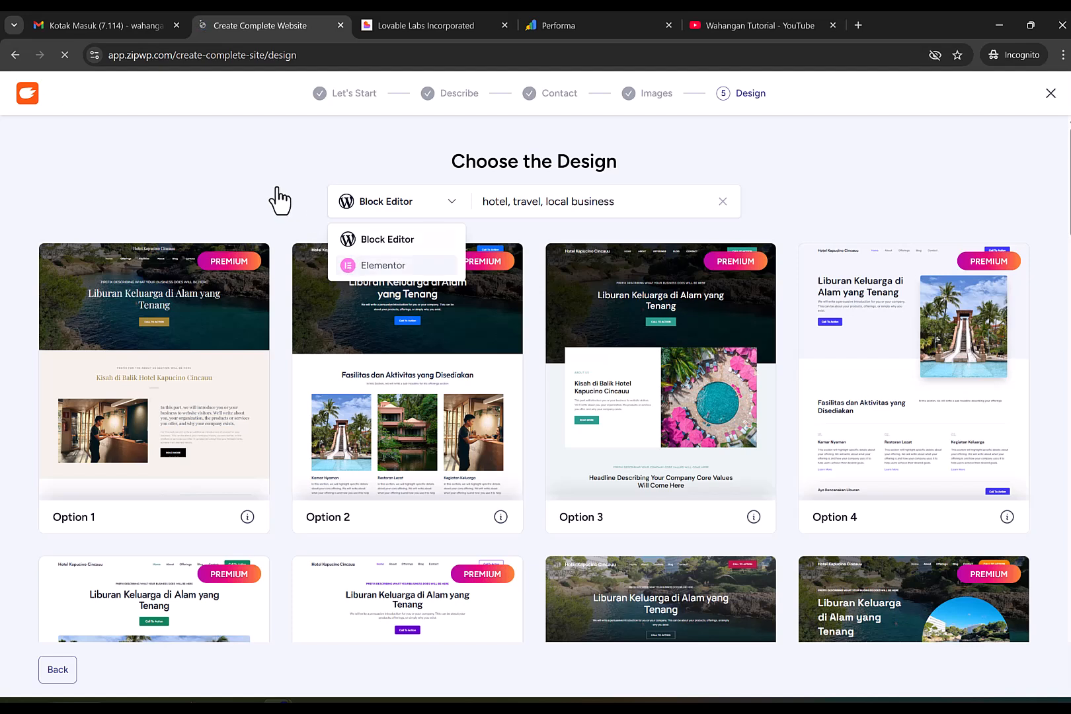
scroll(280, 198, "down", 3)
scroll(281, 198, "down", 2)
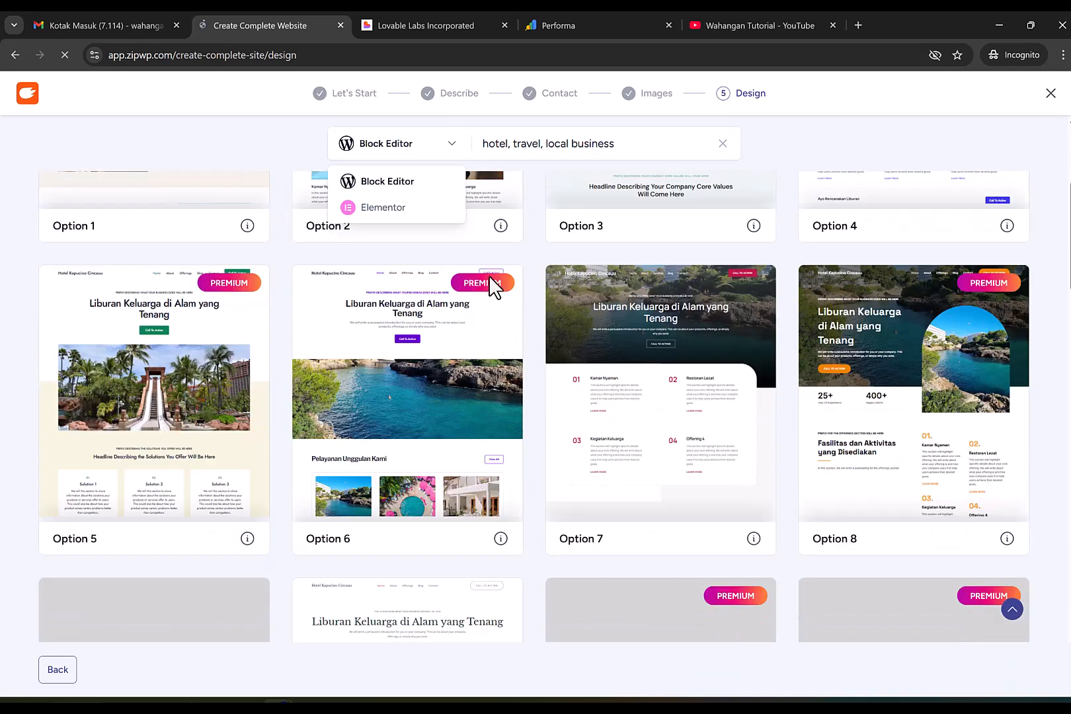
scroll(611, 365, "down", 3)
scroll(610, 365, "down", 2)
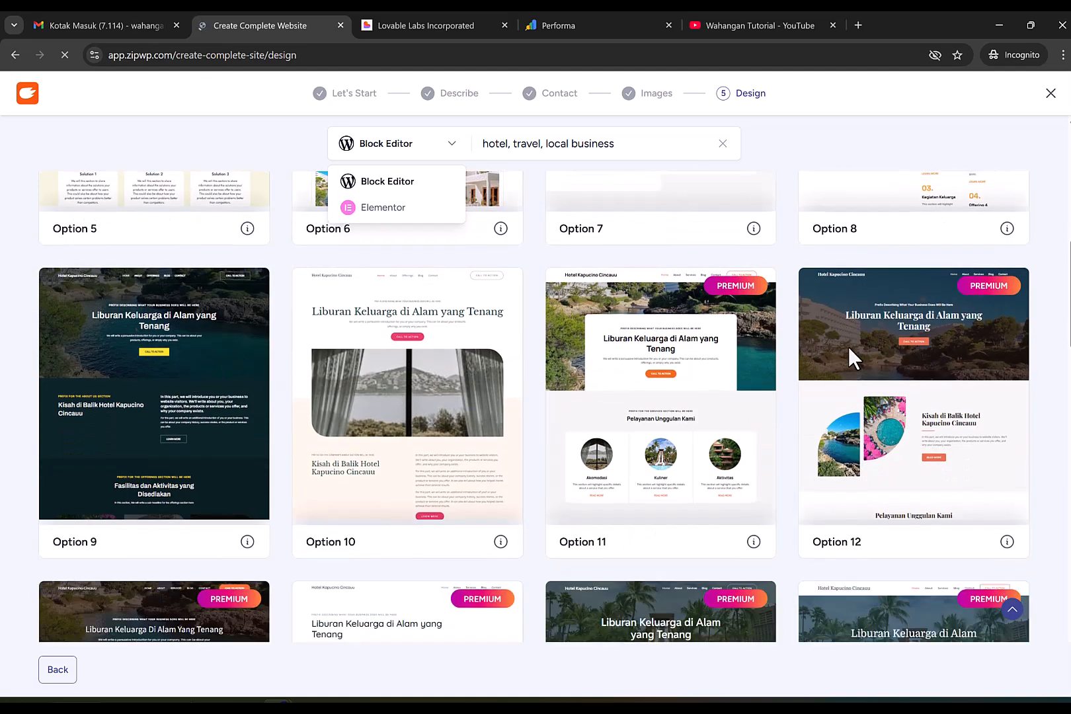
scroll(846, 357, "down", 6)
scroll(851, 362, "down", 3)
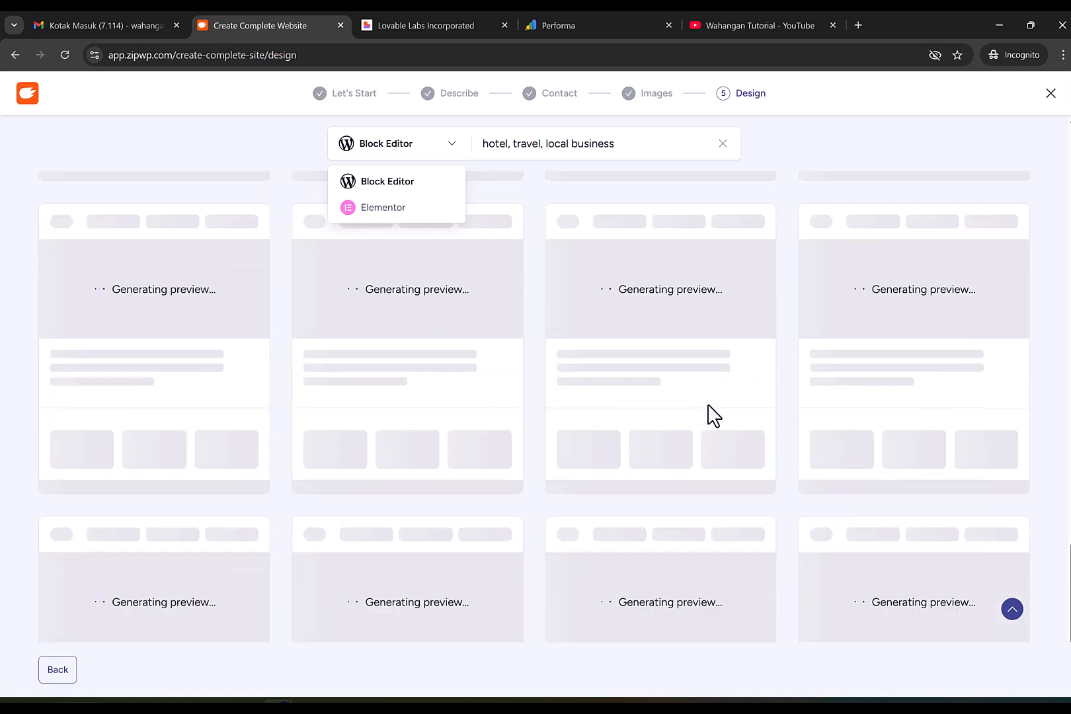
scroll(713, 415, "up", 15)
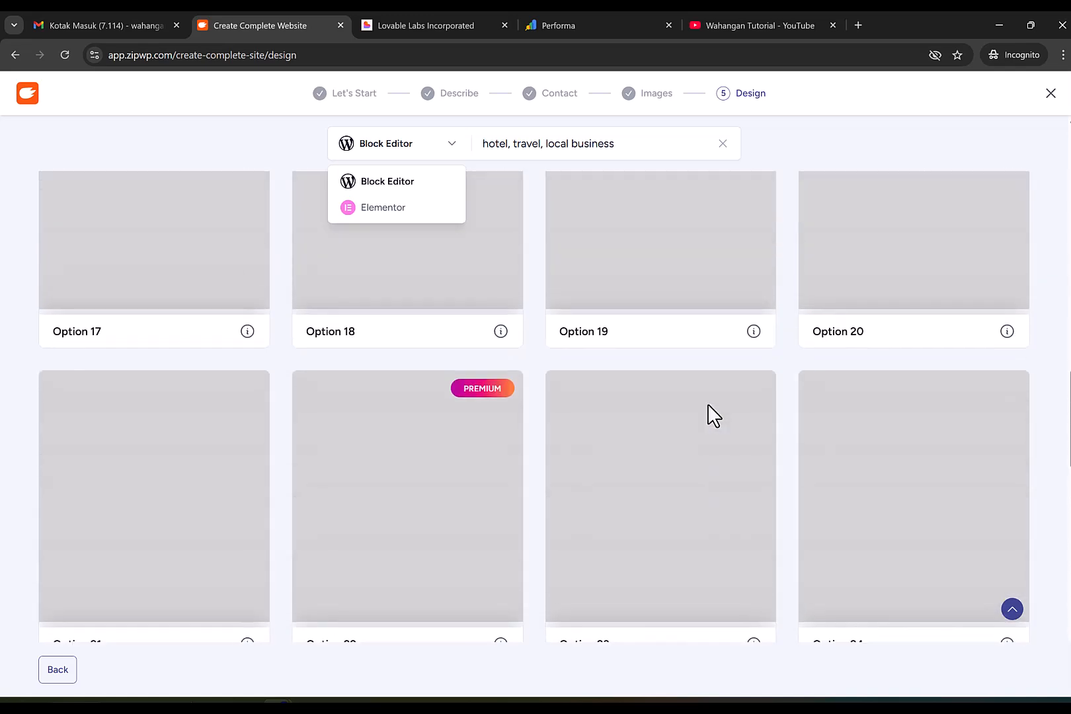
scroll(712, 415, "up", 8)
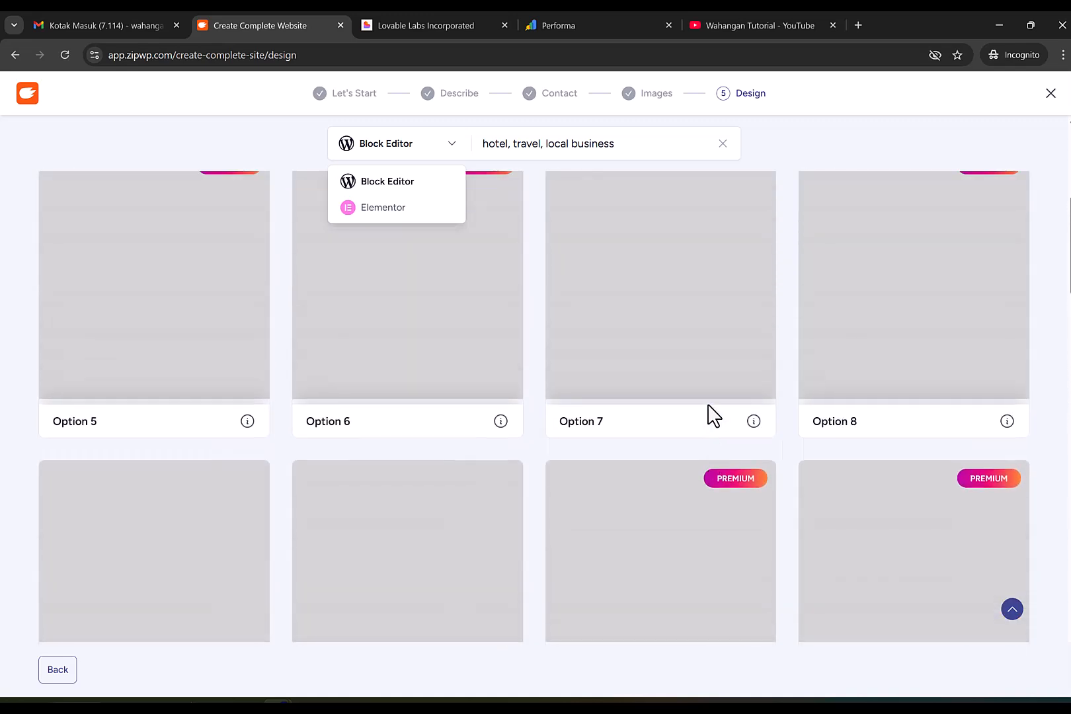
scroll(708, 405, "up", 1)
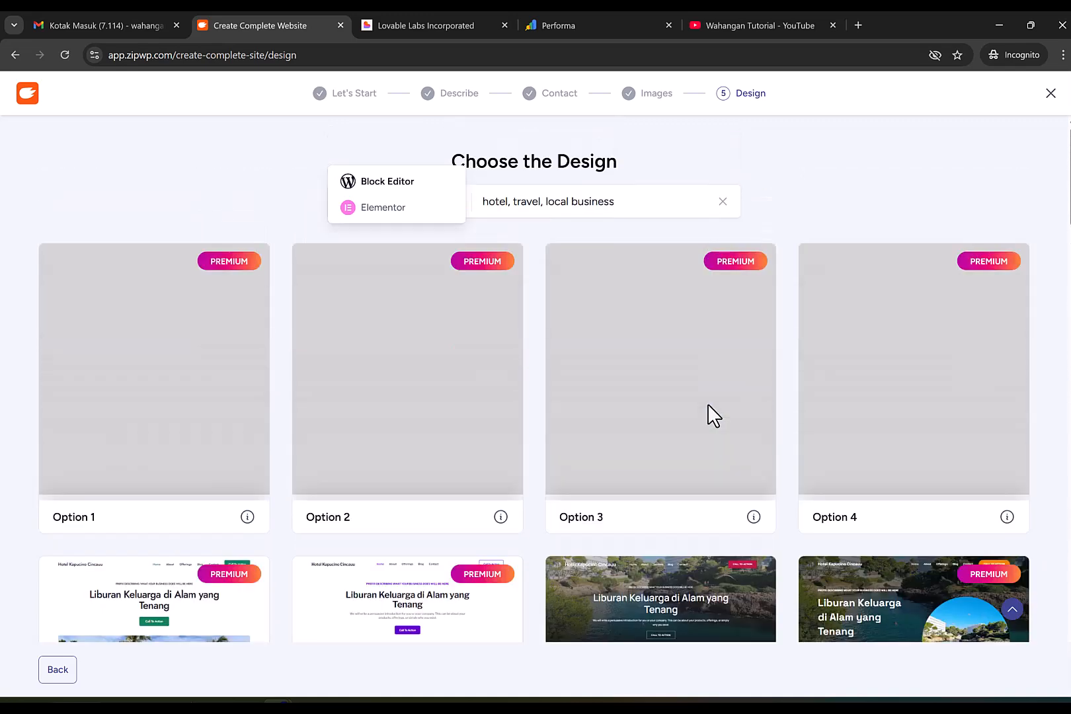
scroll(708, 405, "down", 3)
scroll(706, 404, "down", 6)
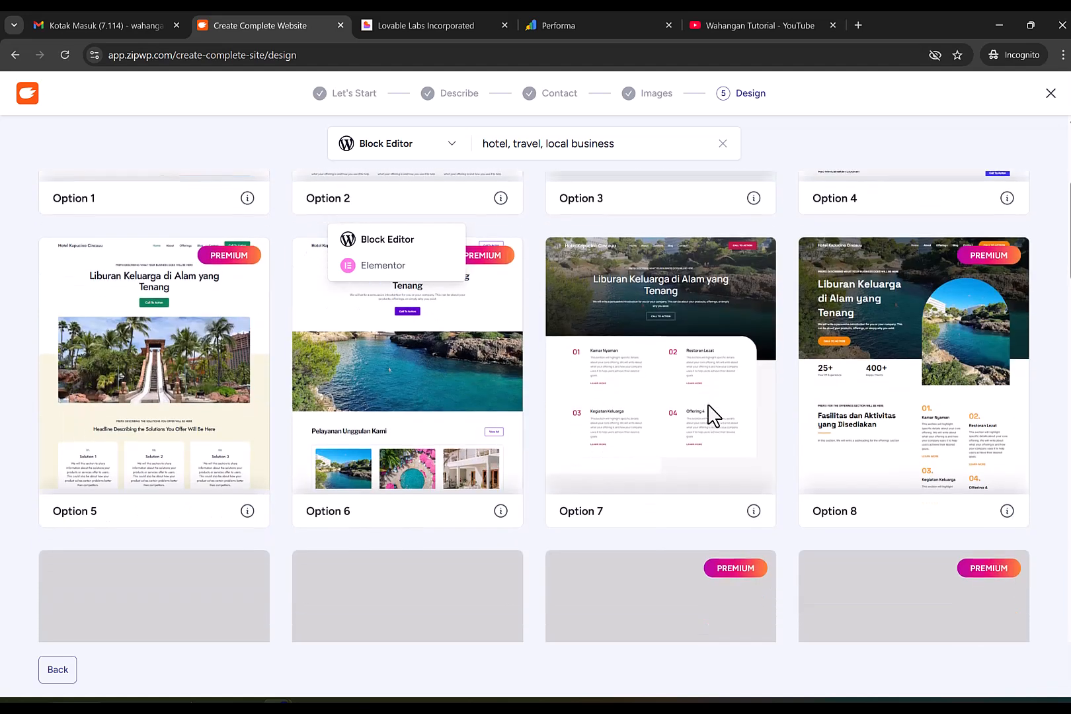
scroll(707, 405, "down", 7)
scroll(711, 415, "down", 5)
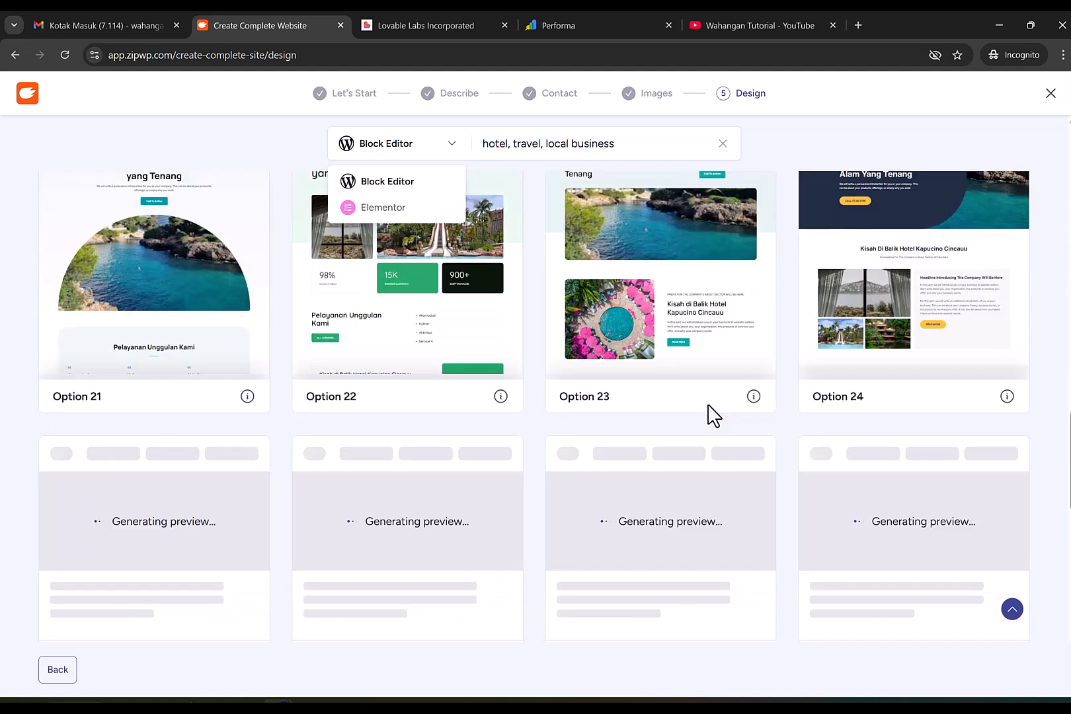
Choose the non-premium Option 24 design with the navy hero section and open its website preview
scroll(708, 409, "up", 1)
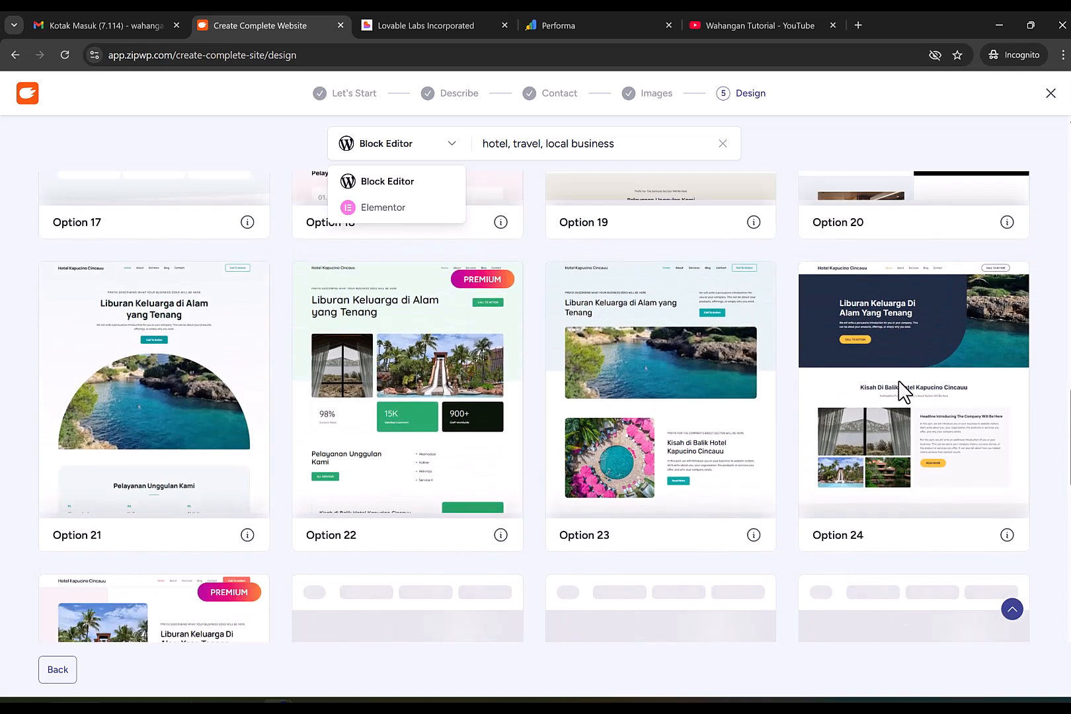
scroll(915, 419, "down", 1)
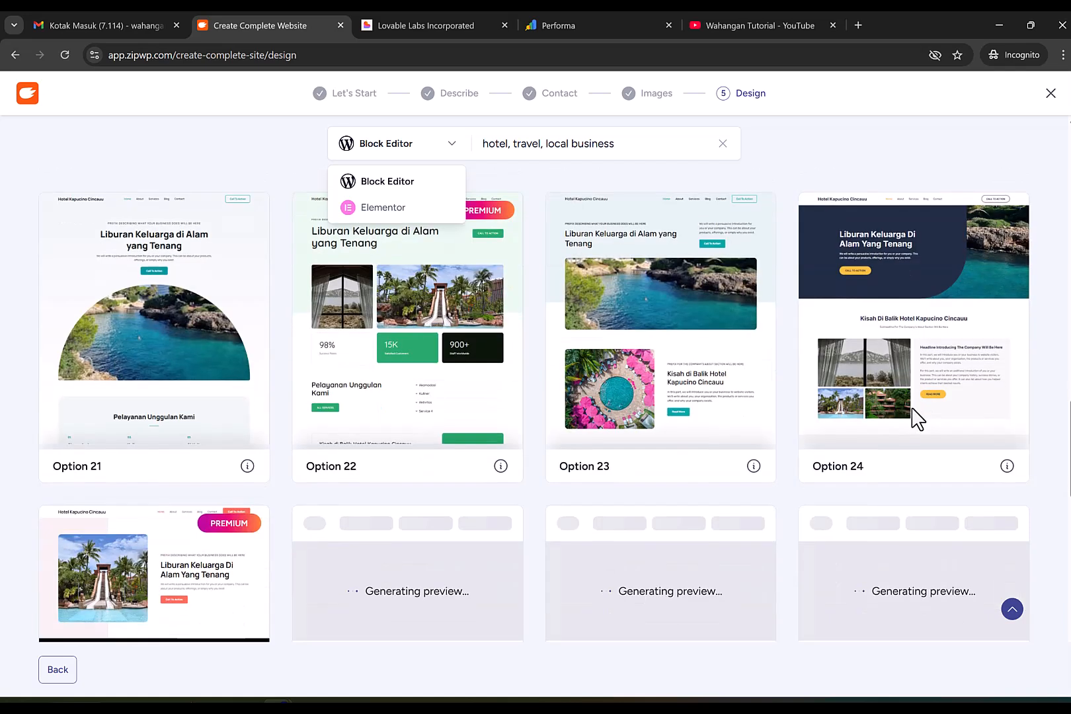
scroll(905, 403, "up", 1)
left_click(890, 385)
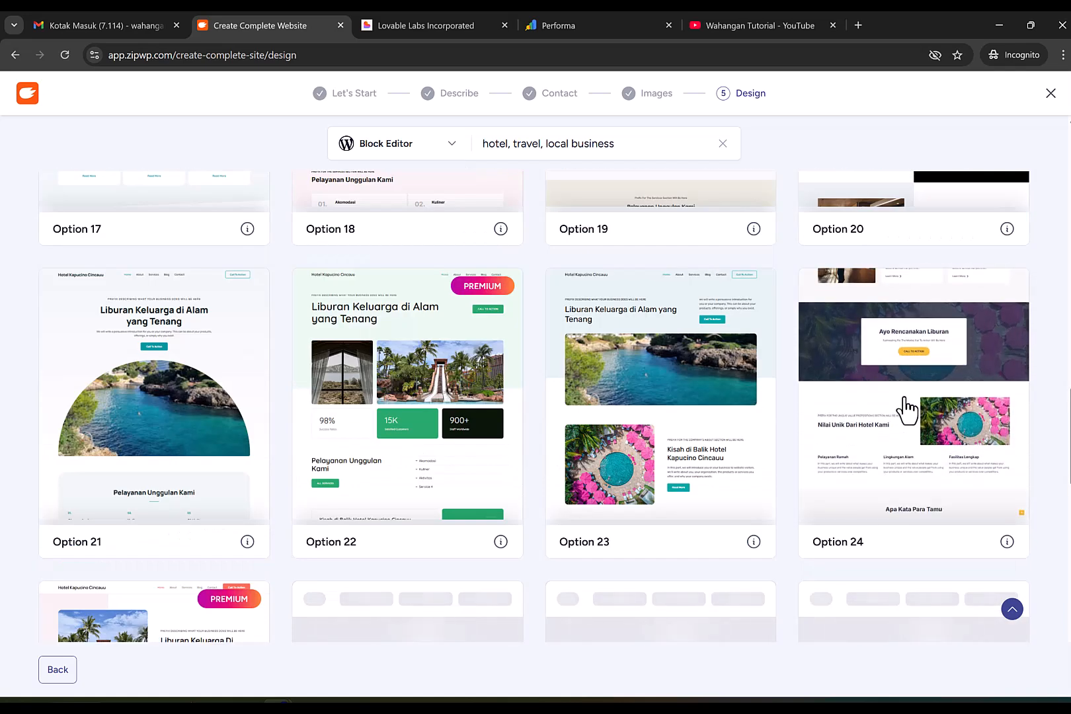
scroll(914, 411, "up", 1)
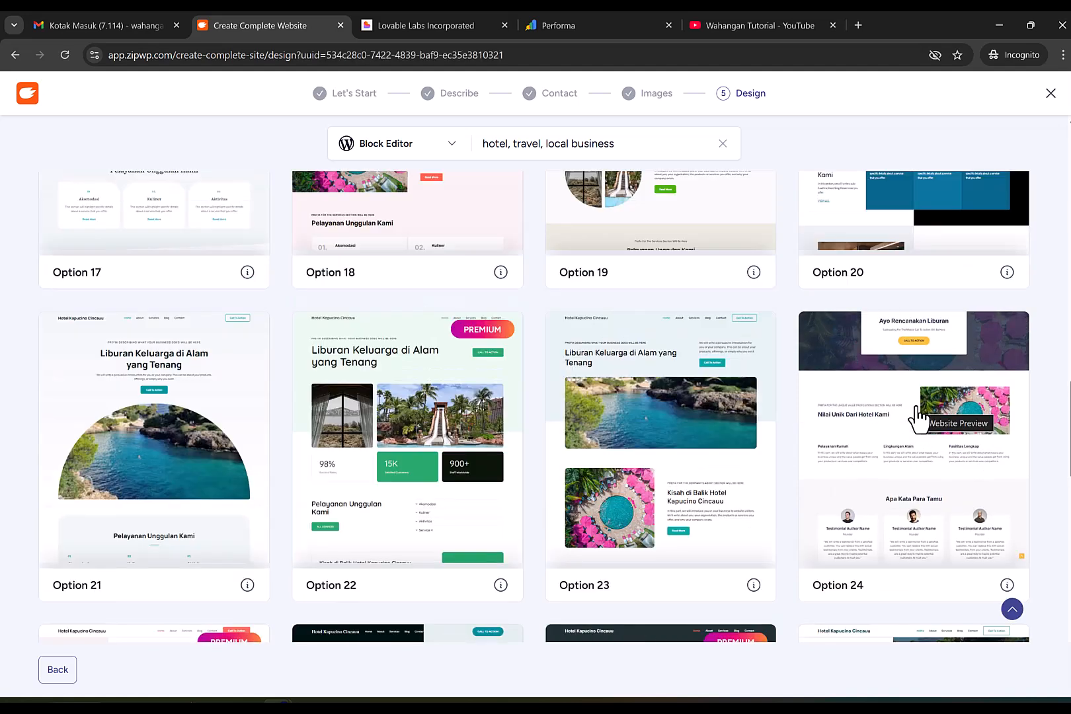
left_click(917, 415)
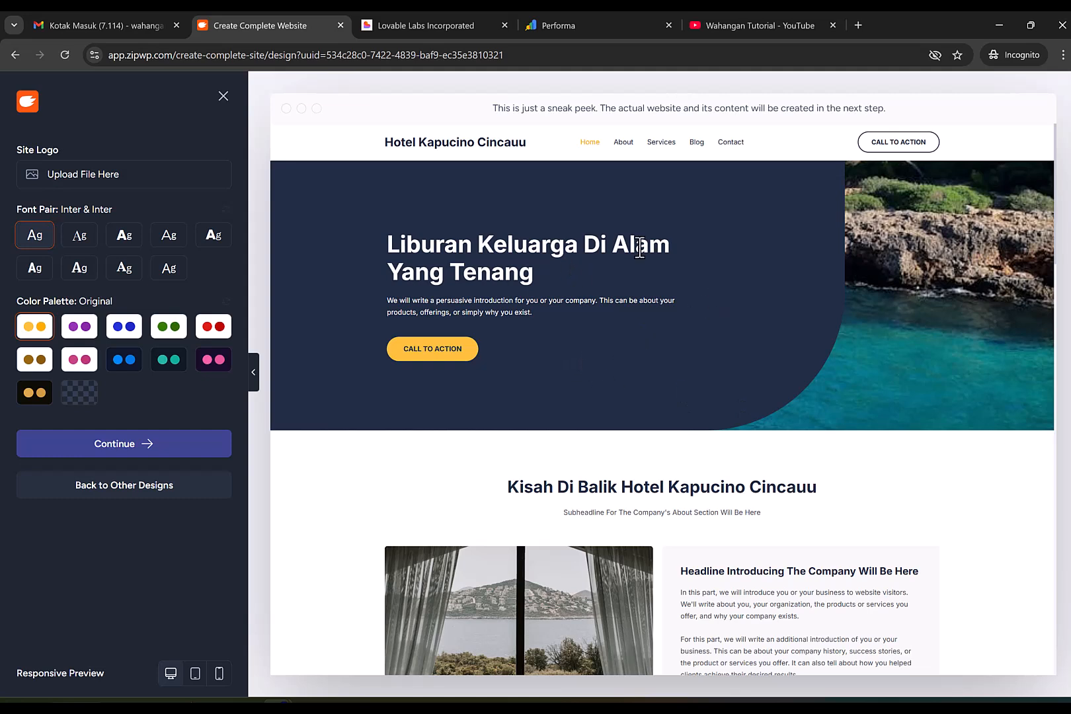
Review the design preview, compare the dark Style 7 palette, and set the color palette to the blue Style 2
scroll(692, 500, "down", 2)
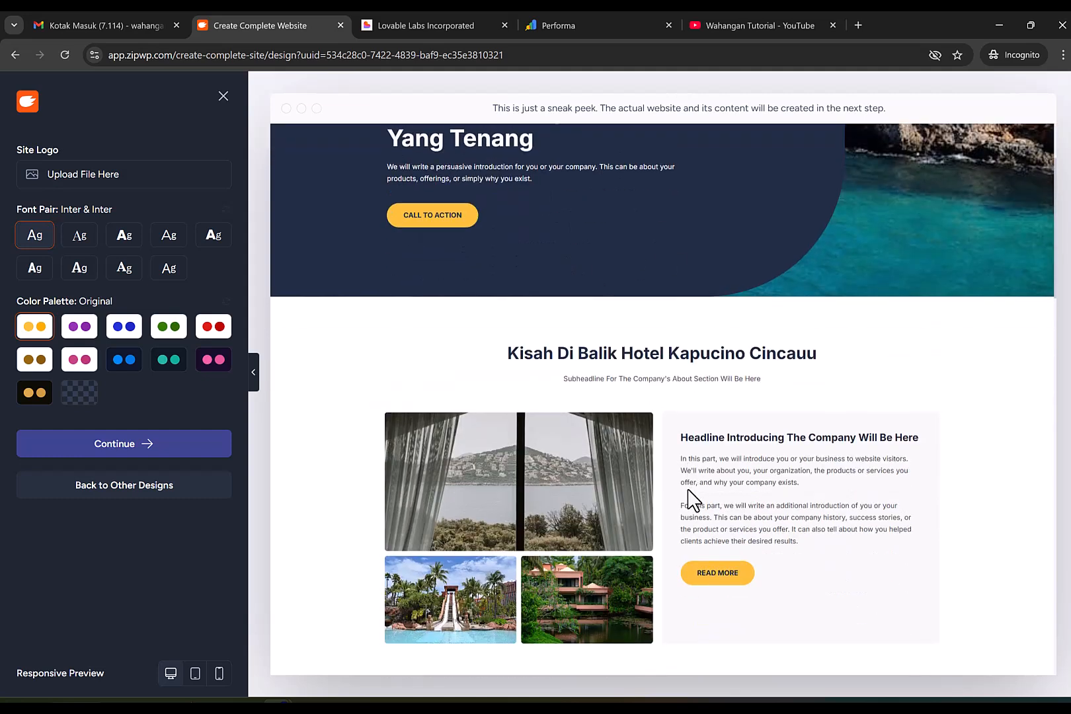
scroll(692, 501, "down", 6)
scroll(692, 500, "down", 8)
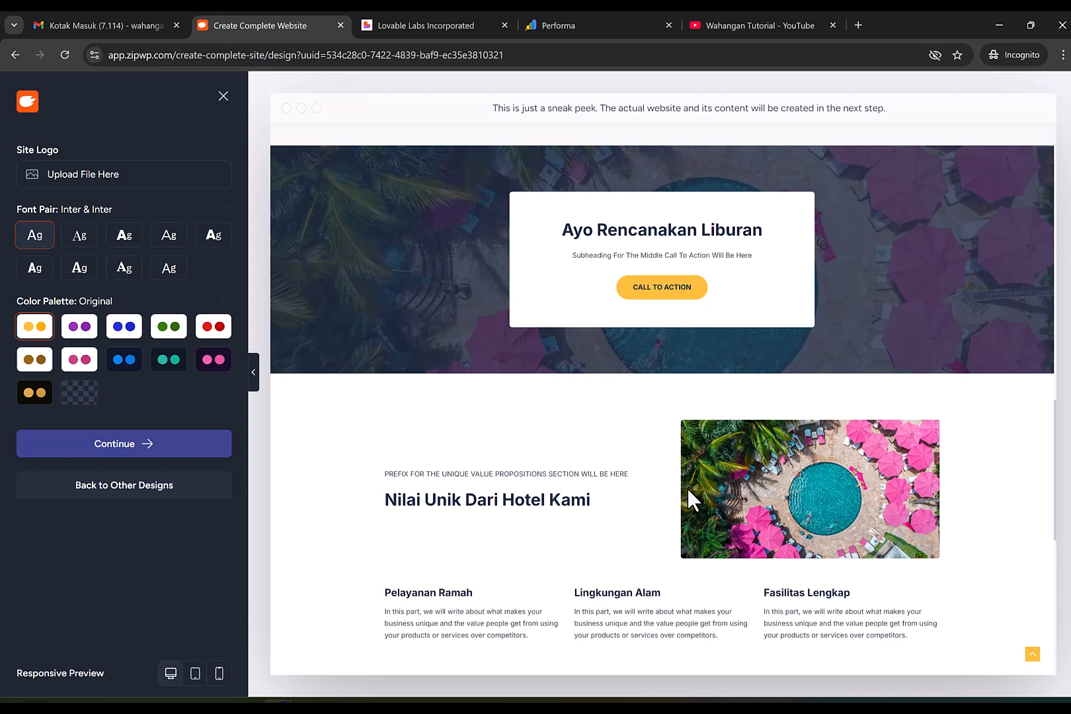
scroll(688, 489, "down", 7)
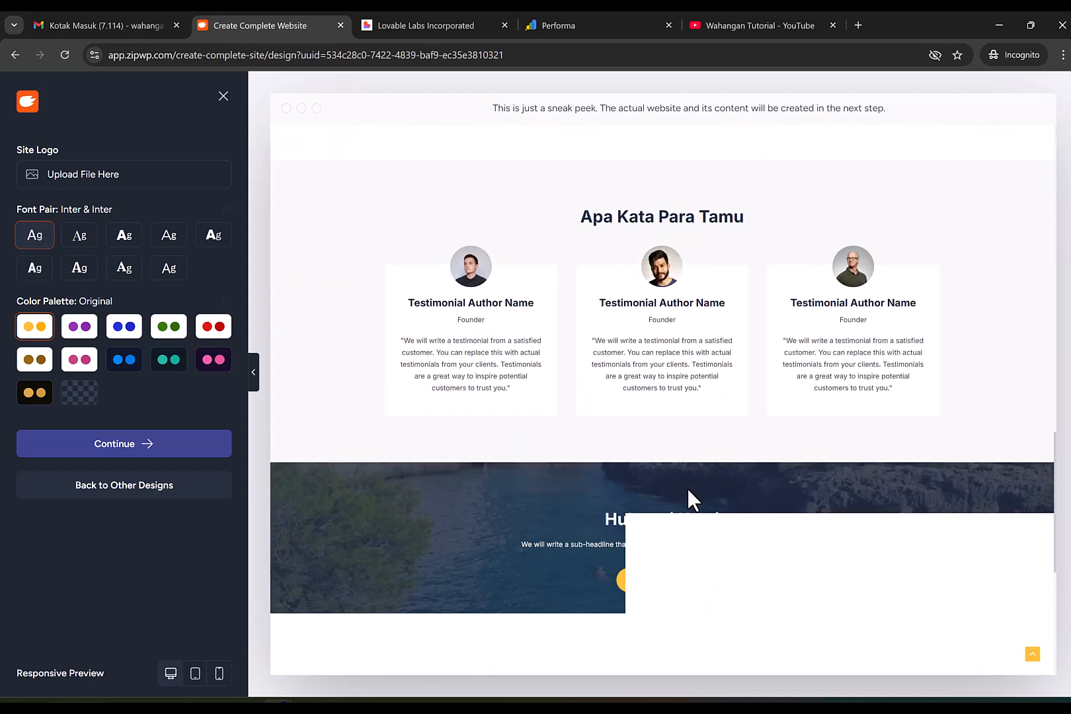
scroll(687, 487, "up", 1)
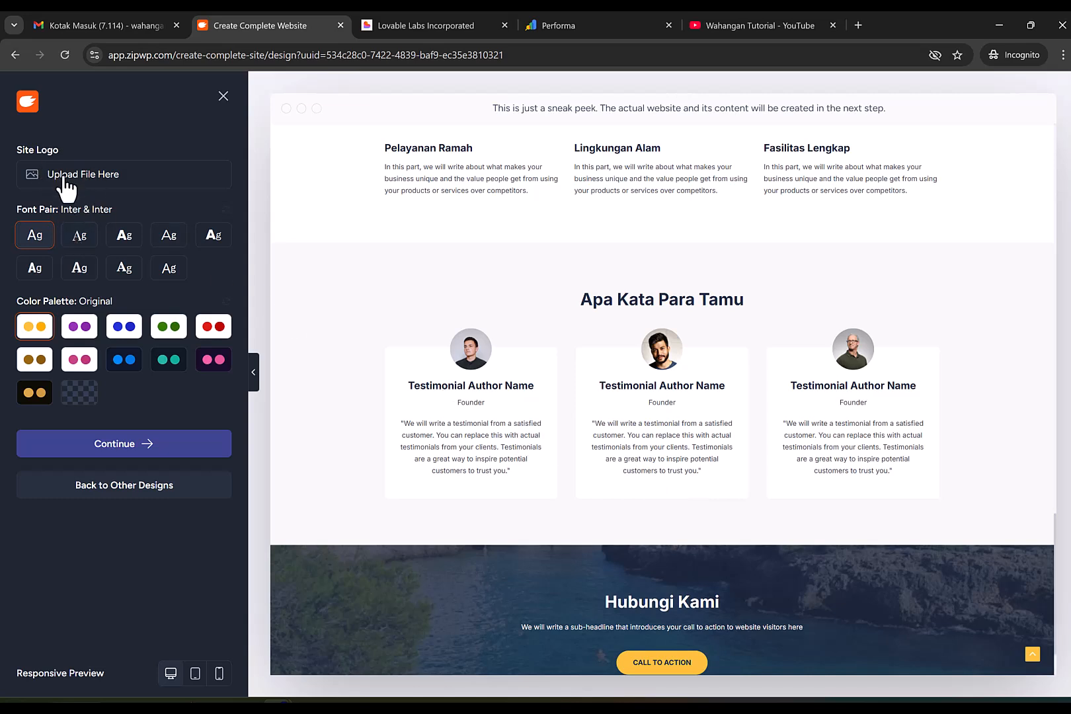
scroll(509, 360, "up", 5)
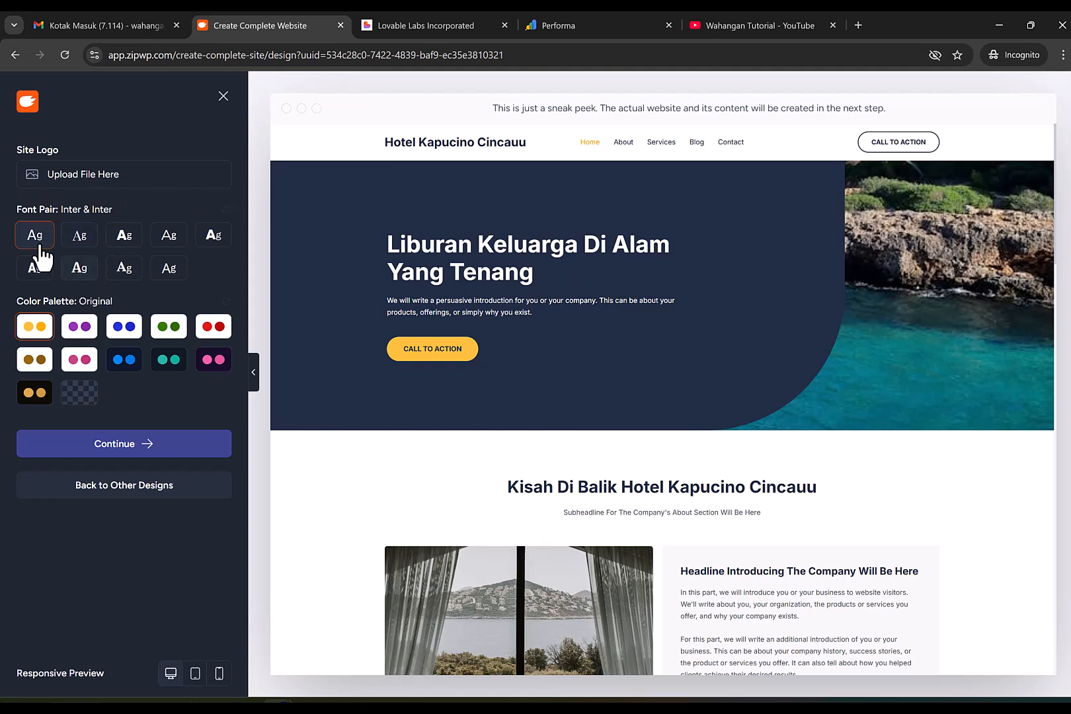
left_click(117, 333)
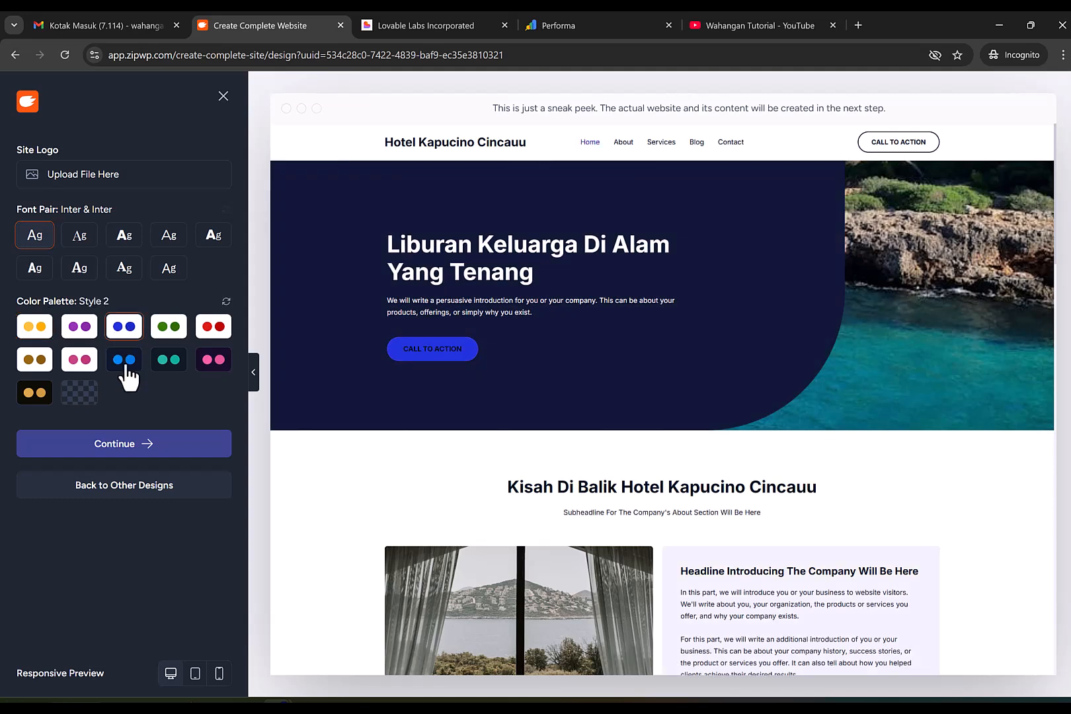
left_click(127, 364)
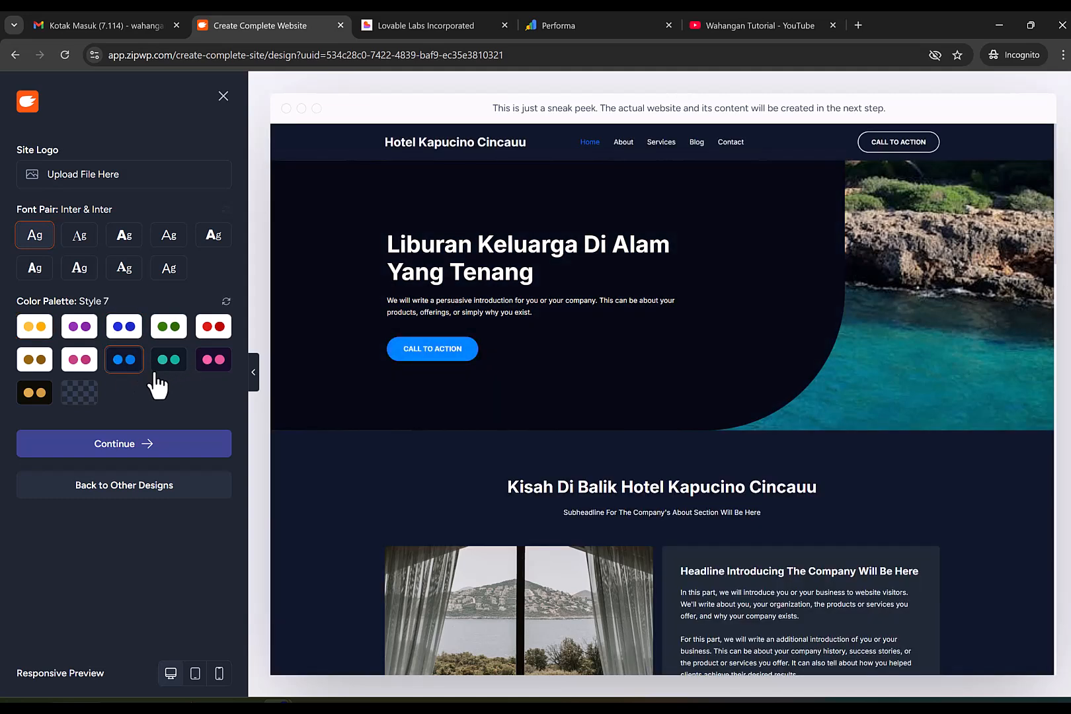
scroll(357, 423, "down", 10)
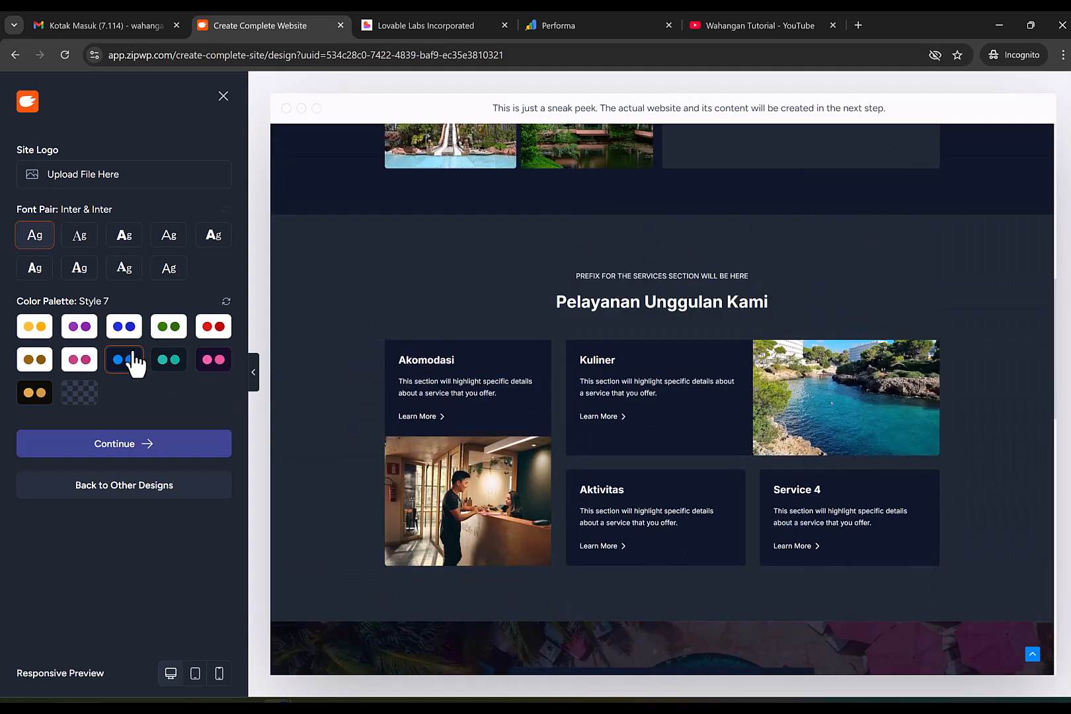
left_click(130, 329)
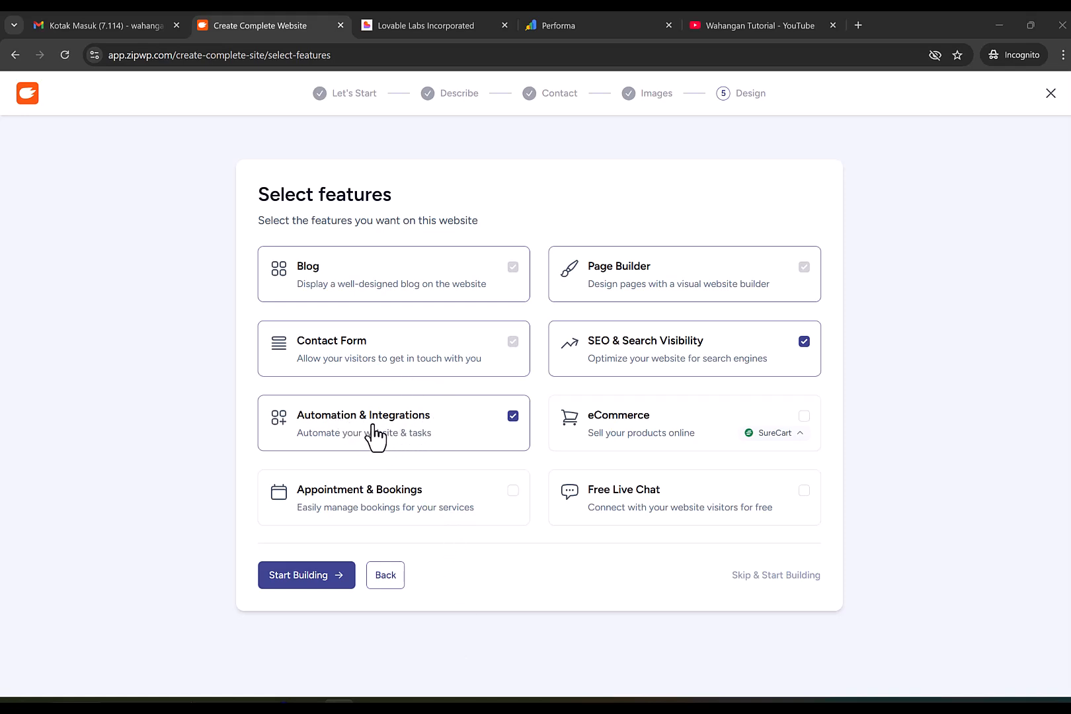
Deselect the Automation & Integrations and SEO & Search Visibility features, check the business summary, and start building the website
left_click(511, 417)
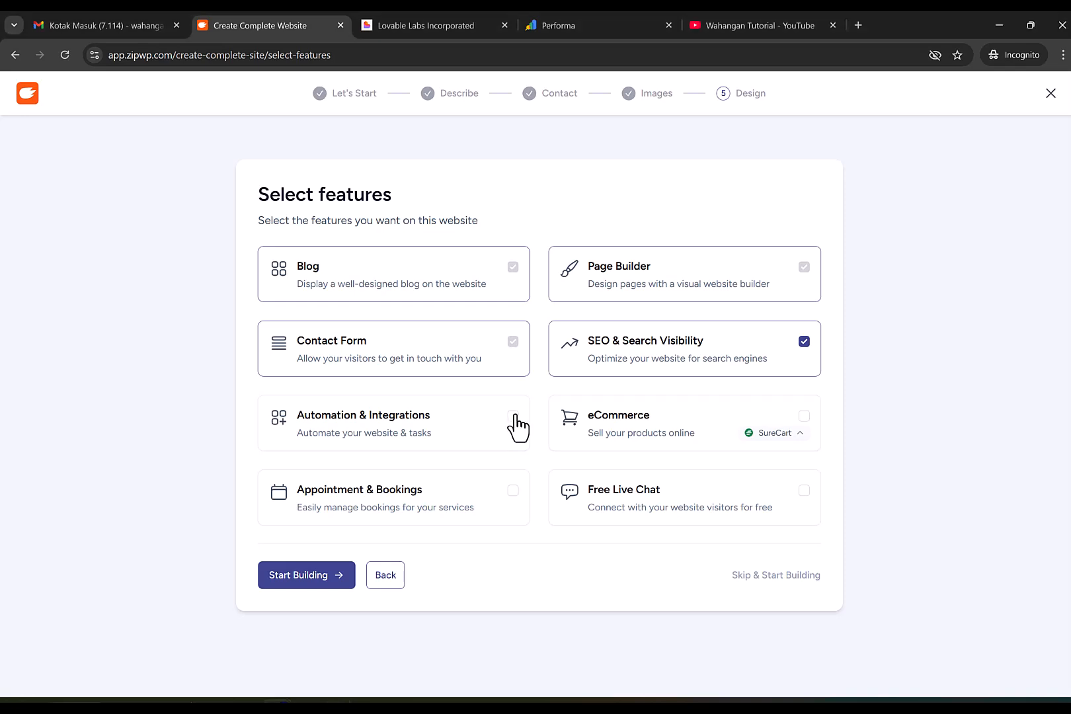
left_click(804, 344)
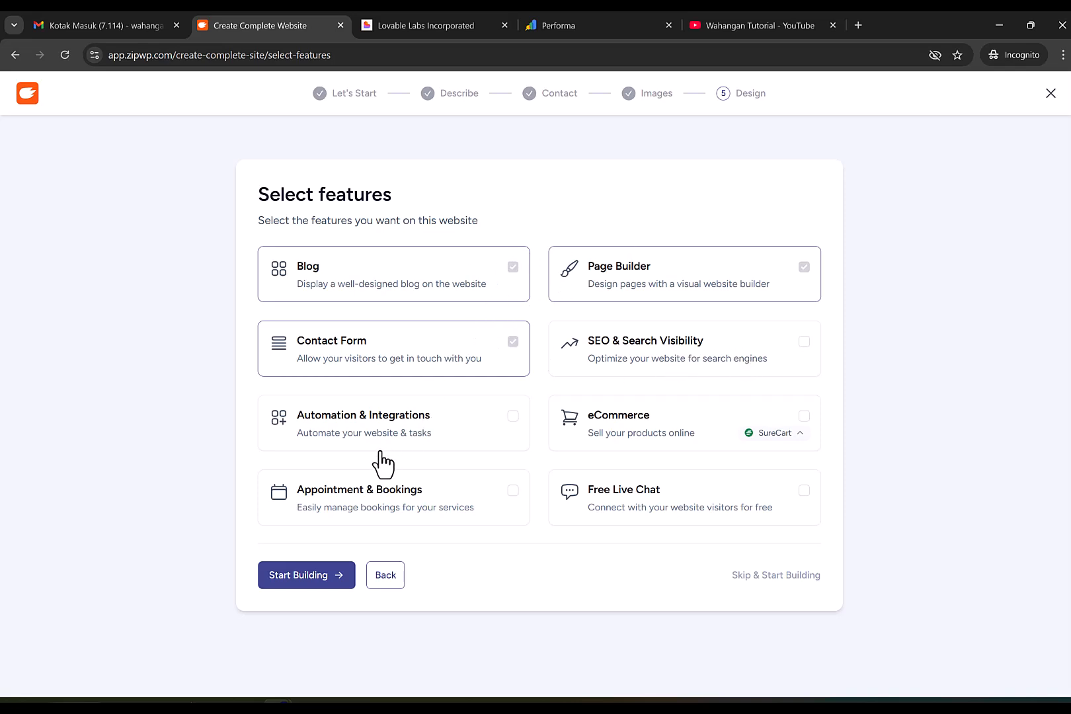
left_click(317, 576)
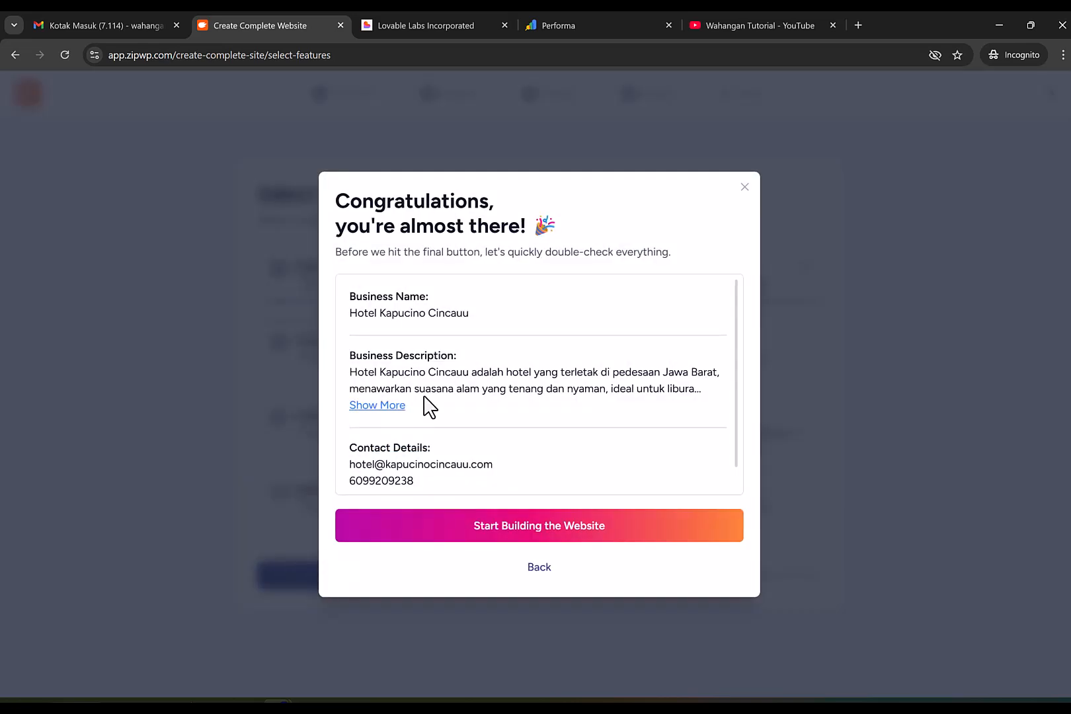
scroll(528, 383, "down", 1)
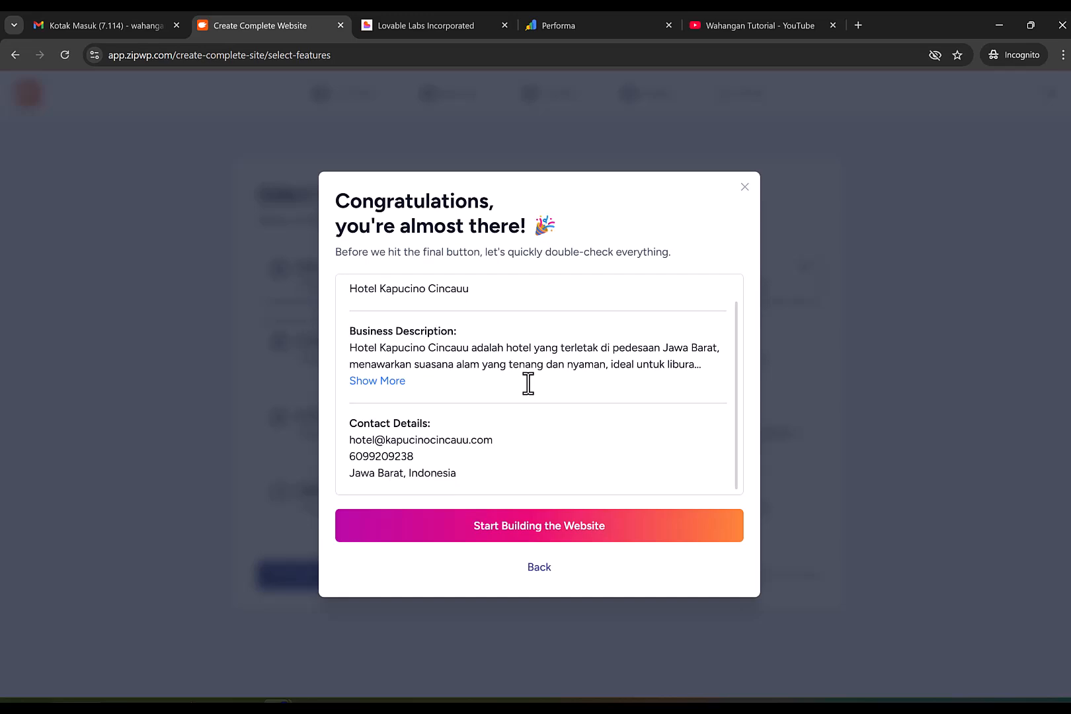
left_click(534, 527)
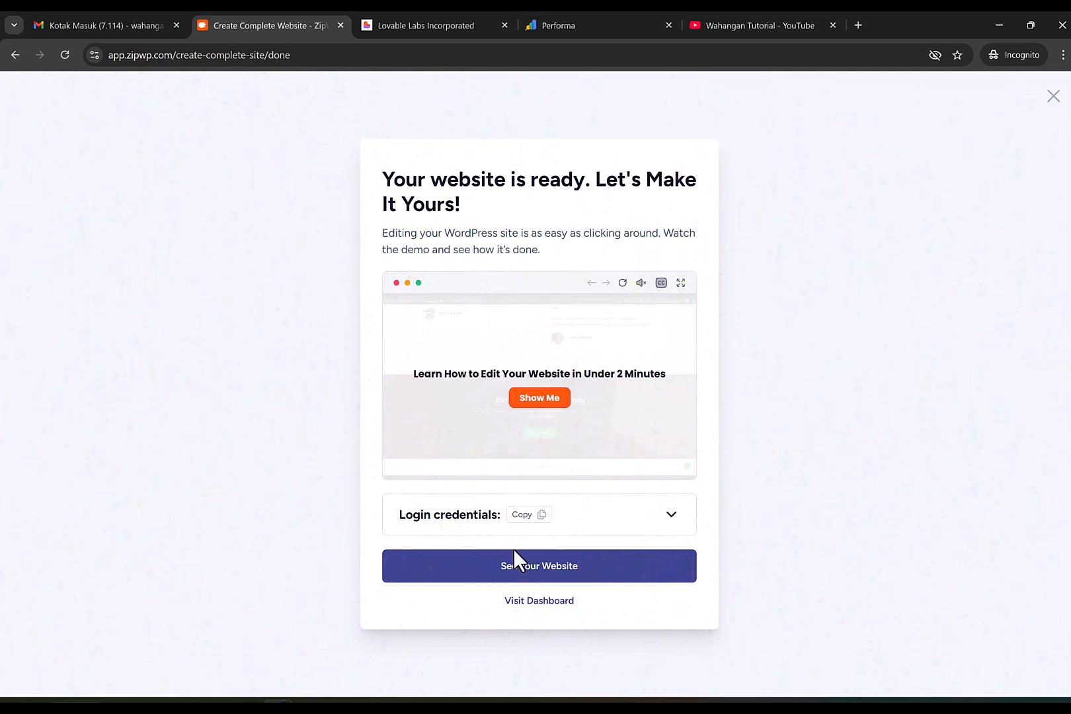
Open the finished hotel website and examine its homepage from the hero section to the family facilities and activities section
left_click(528, 570)
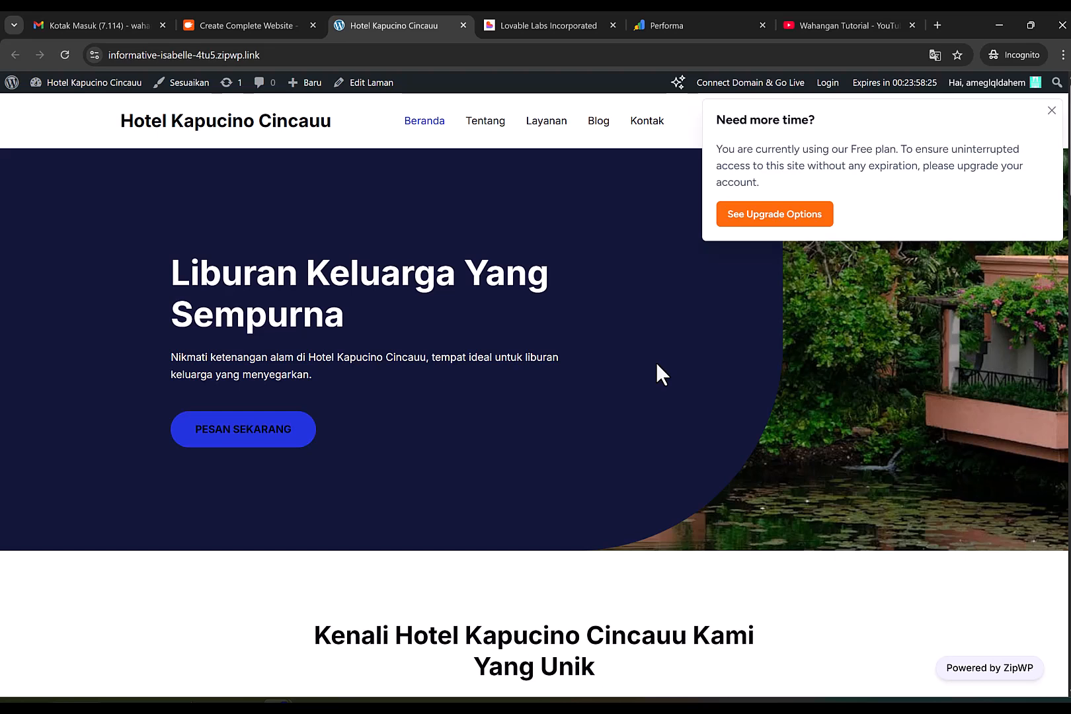
scroll(498, 382, "down", 3)
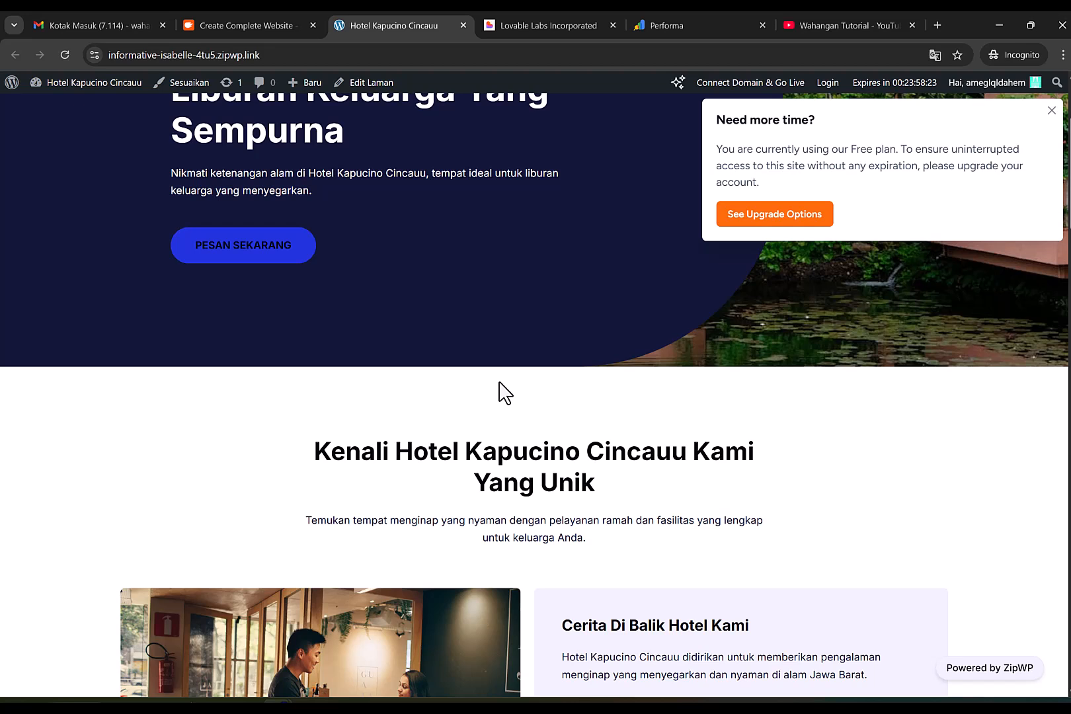
scroll(499, 382, "down", 1)
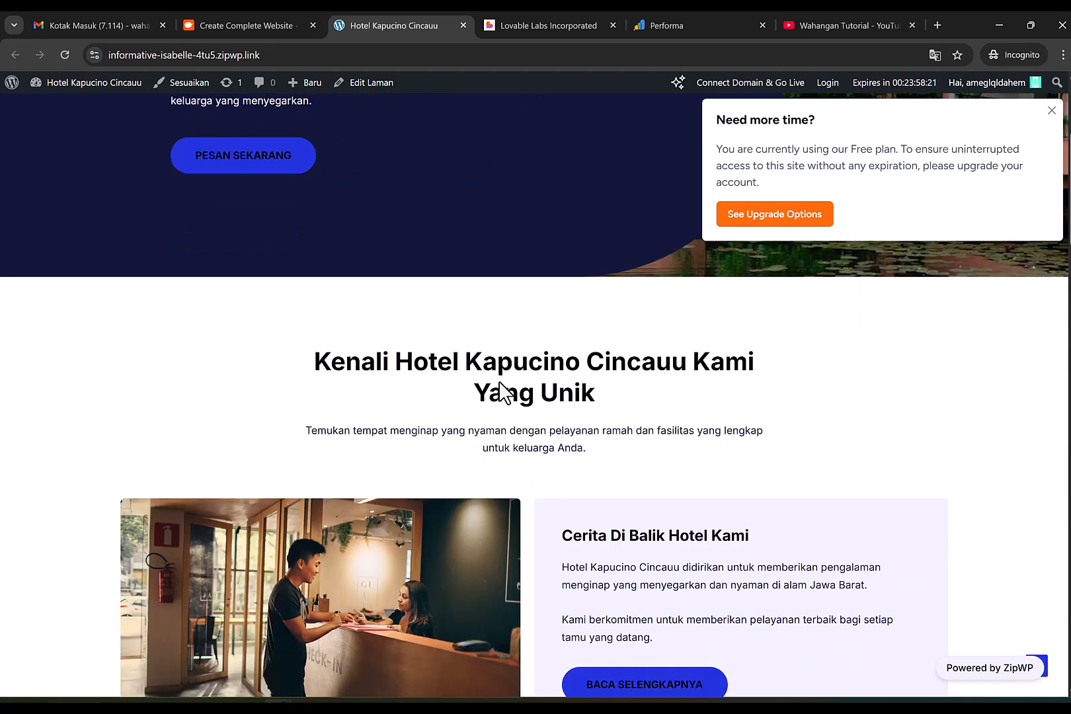
scroll(500, 390, "down", 3)
scroll(499, 381, "up", 3)
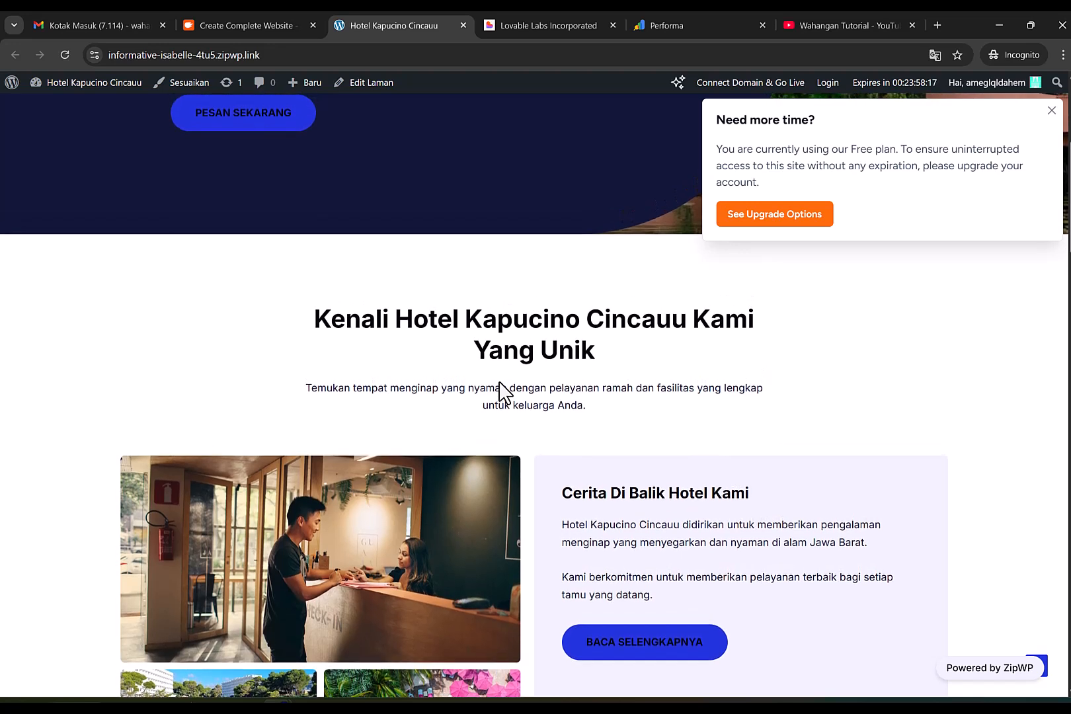
scroll(500, 392, "down", 8)
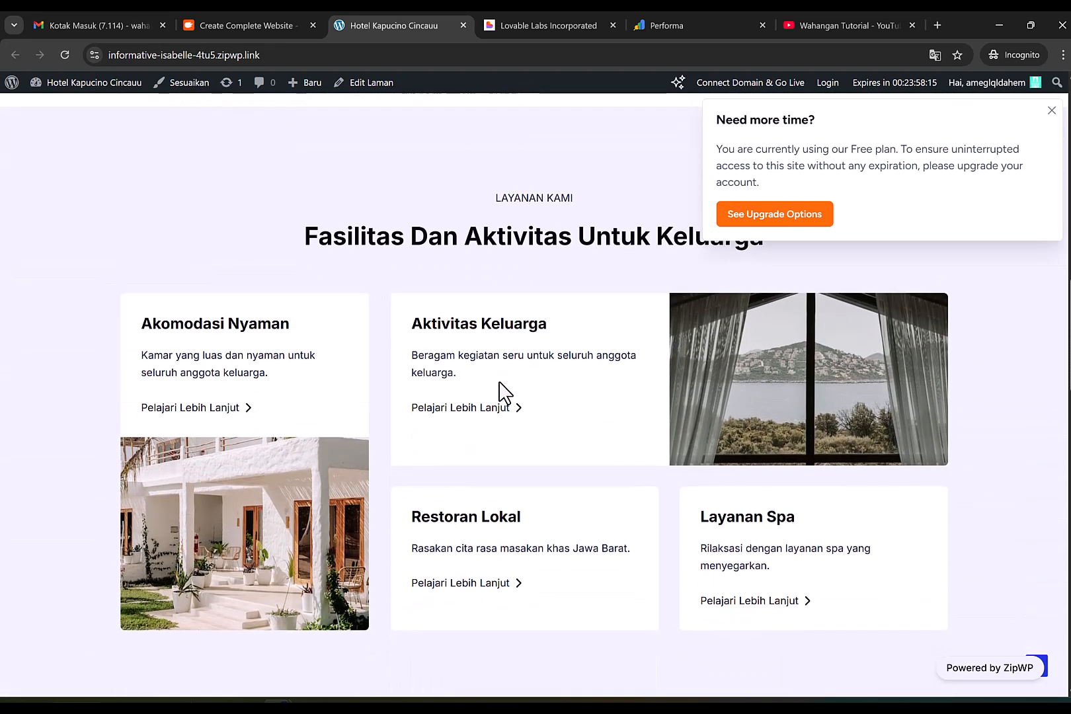
scroll(499, 382, "down", 2)
scroll(498, 382, "up", 1)
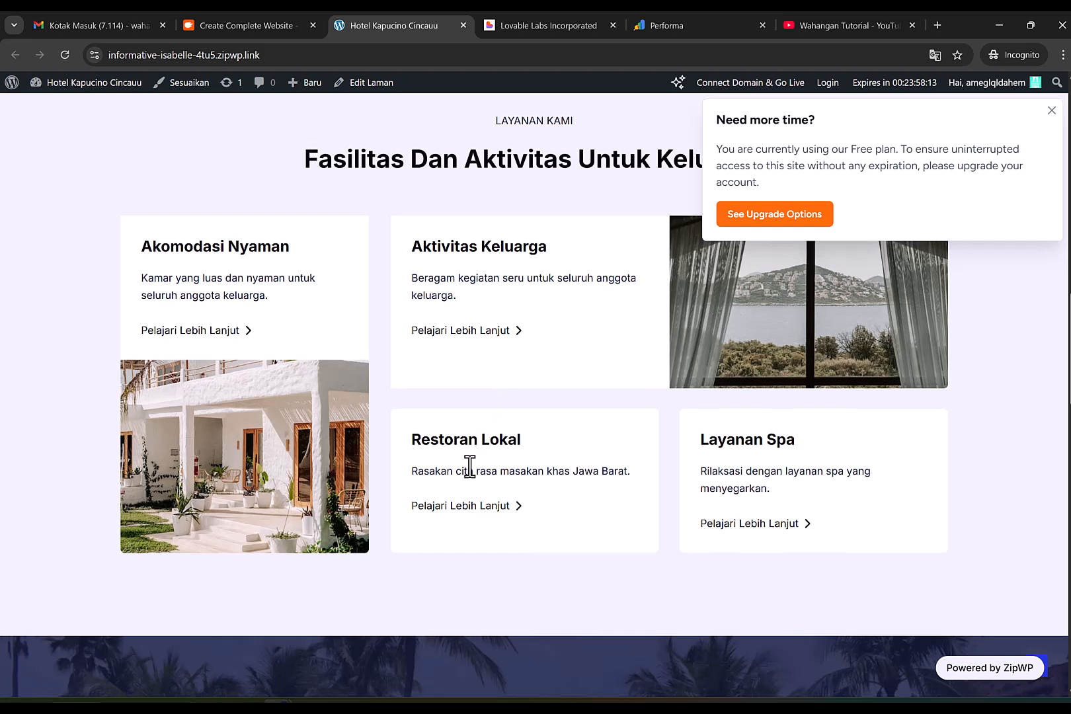
scroll(538, 456, "up", 8)
scroll(536, 456, "up", 5)
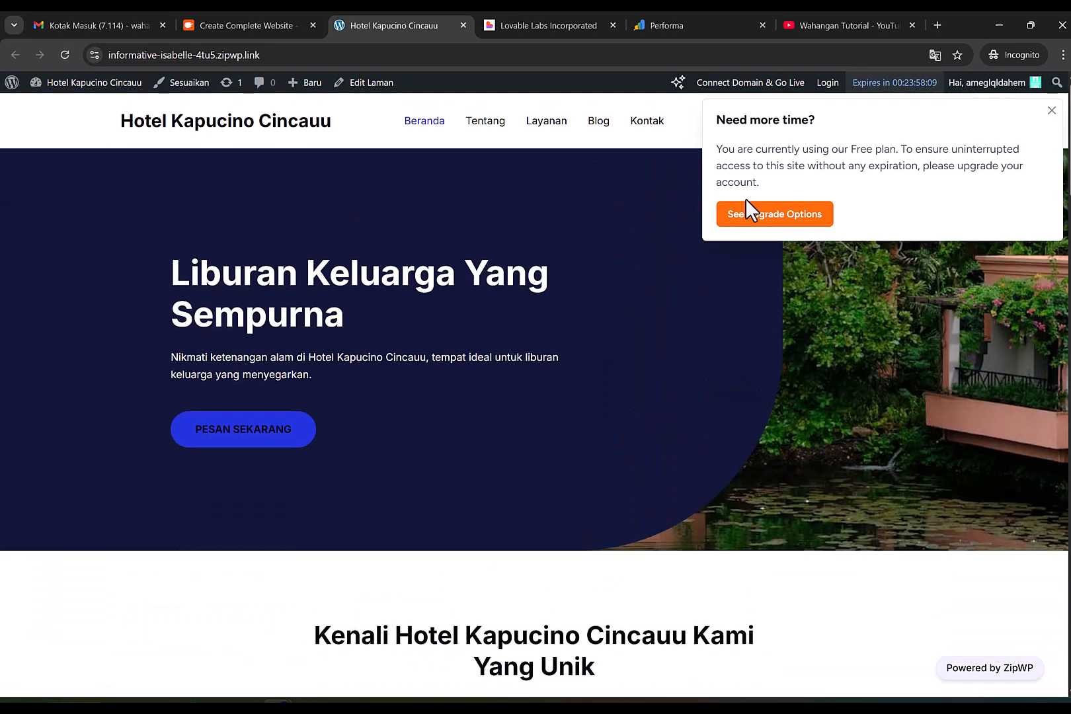
Dismiss the upgrade notice and review the hotel homepage down to the testimonials, booking call-to-action and footer
left_click(1050, 113)
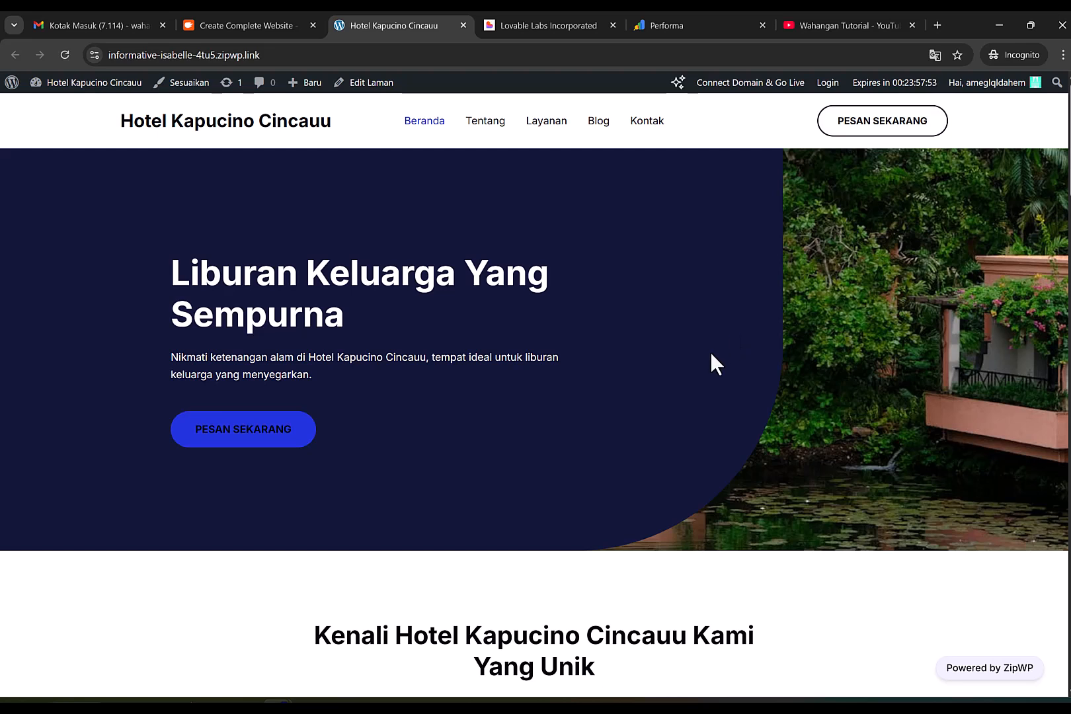
scroll(711, 352, "down", 15)
scroll(710, 352, "down", 15)
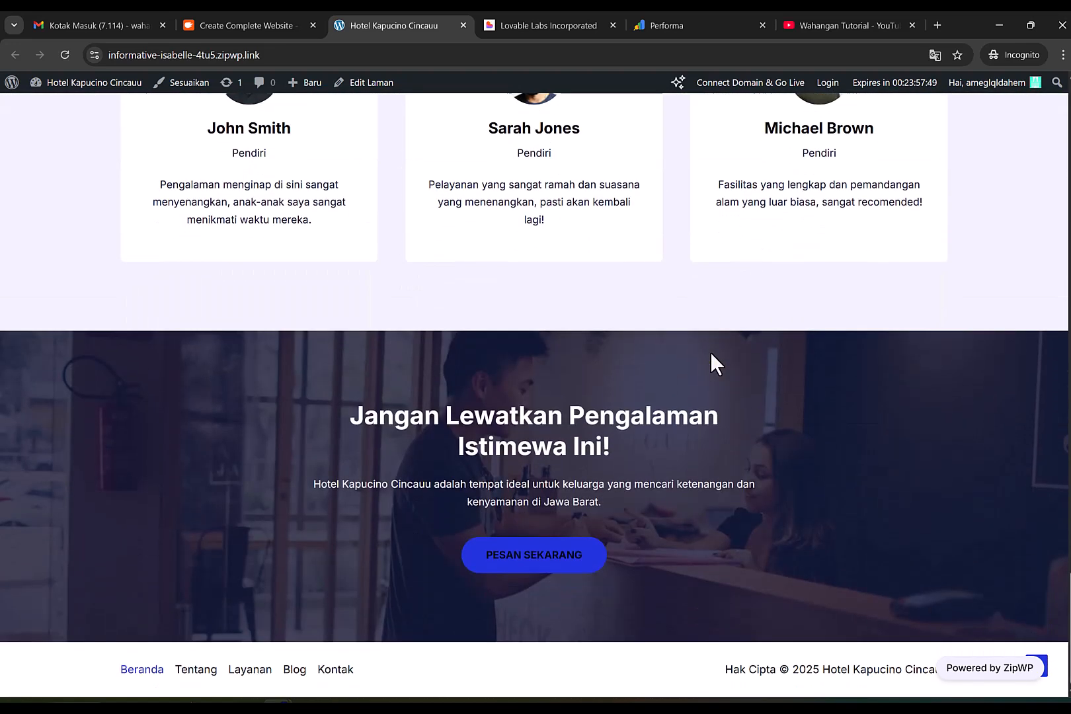
scroll(358, 277, "up", 10)
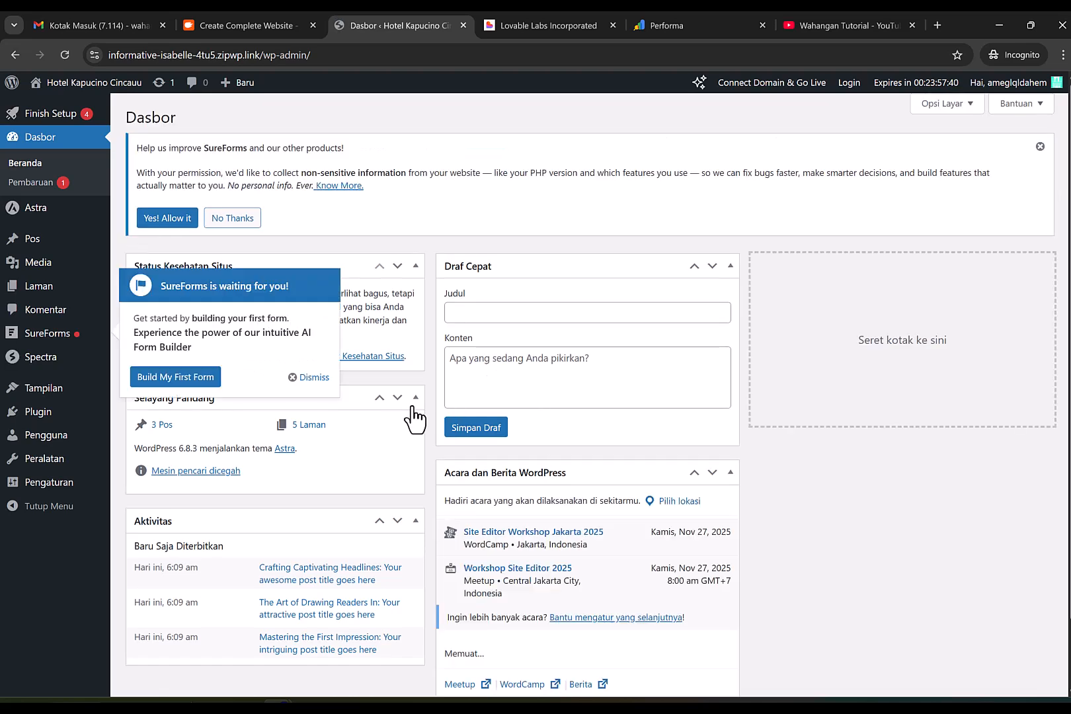
Dismiss the SureForms prompt on the WordPress dashboard and look over the site health, activity and news widgets
left_click(317, 377)
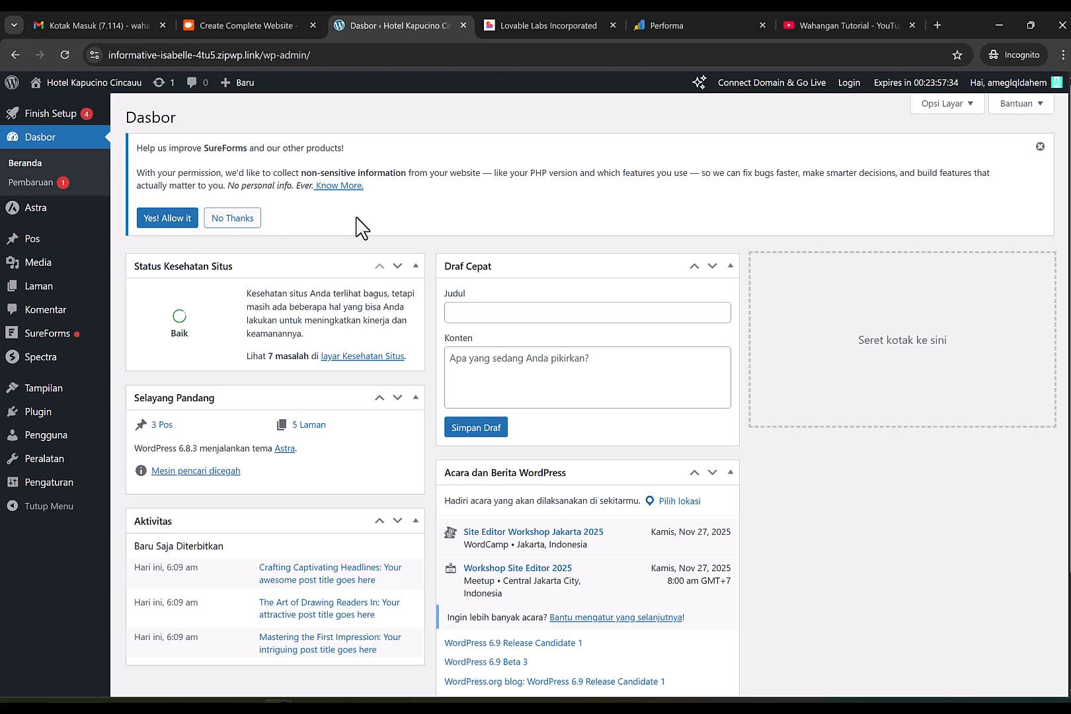
scroll(358, 226, "down", 2)
scroll(360, 228, "up", 2)
scroll(360, 228, "down", 2)
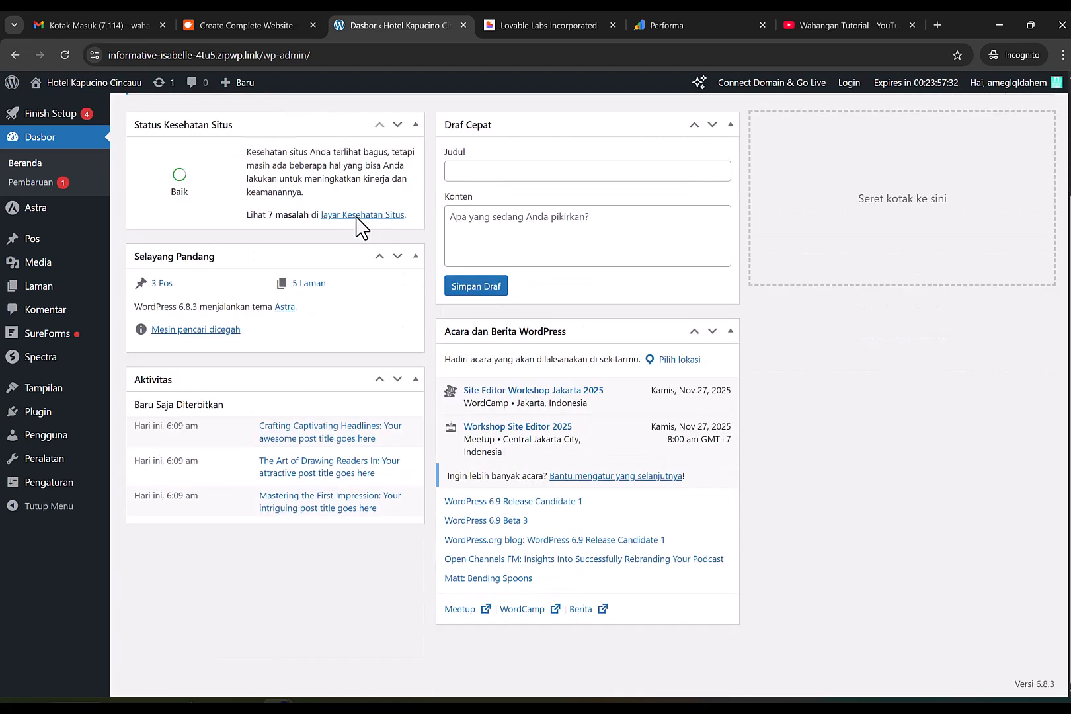
scroll(360, 228, "up", 2)
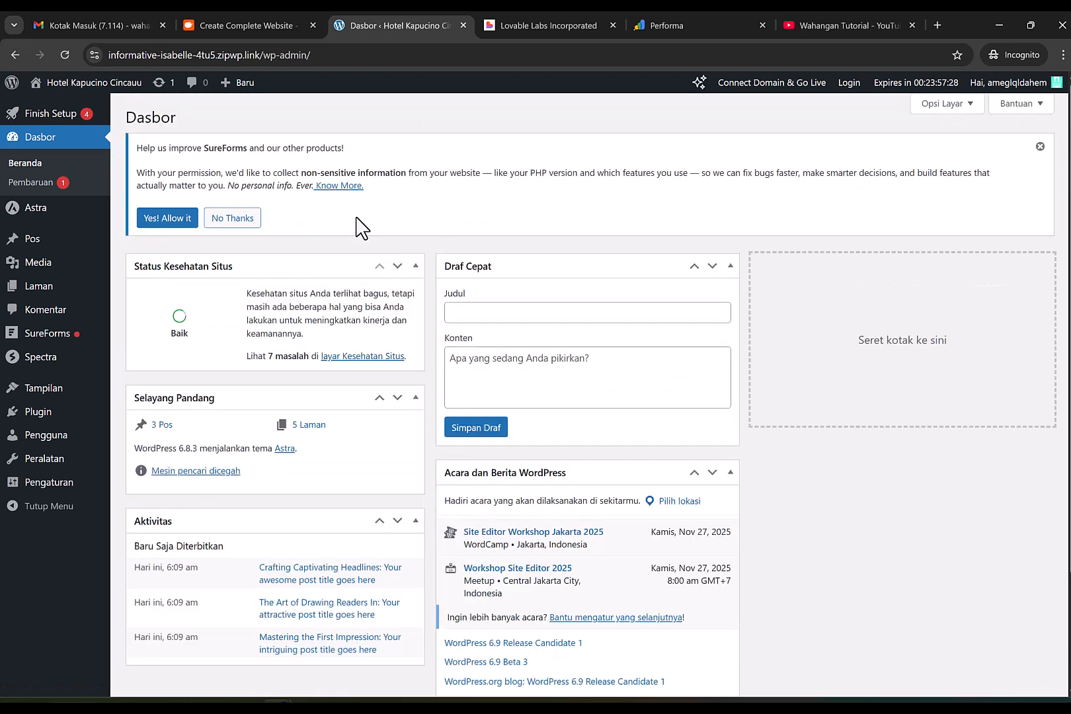
View the site's installed themes, then examine the list of installed plugins
mouse_move(51, 358)
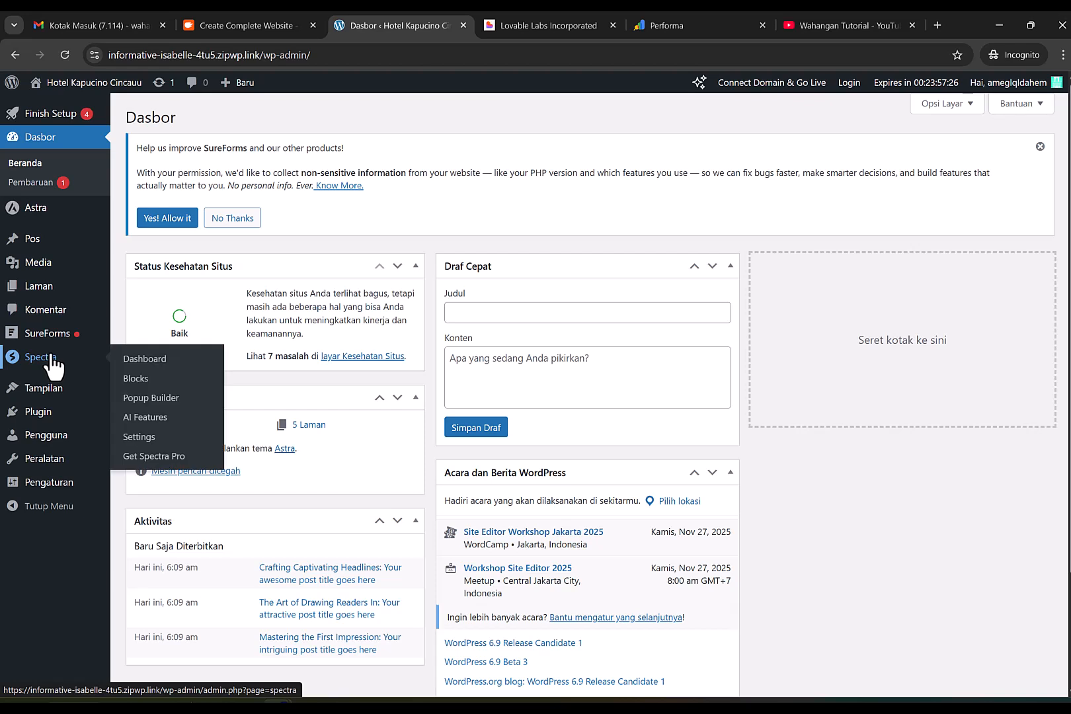
left_click(62, 393)
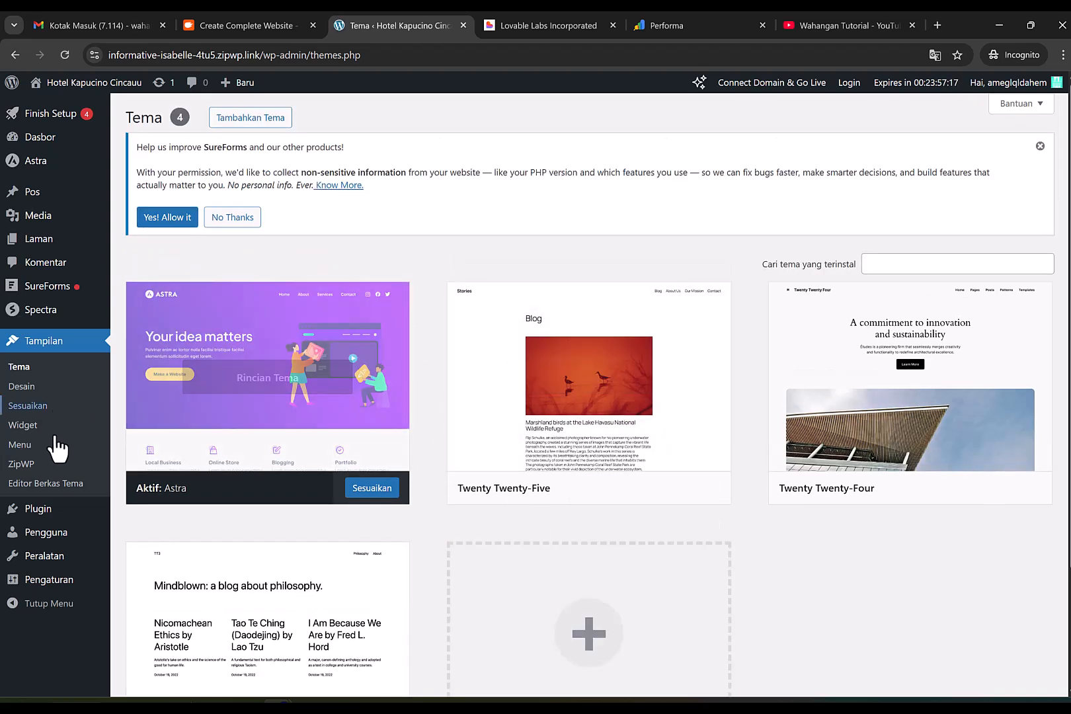
left_click(49, 507)
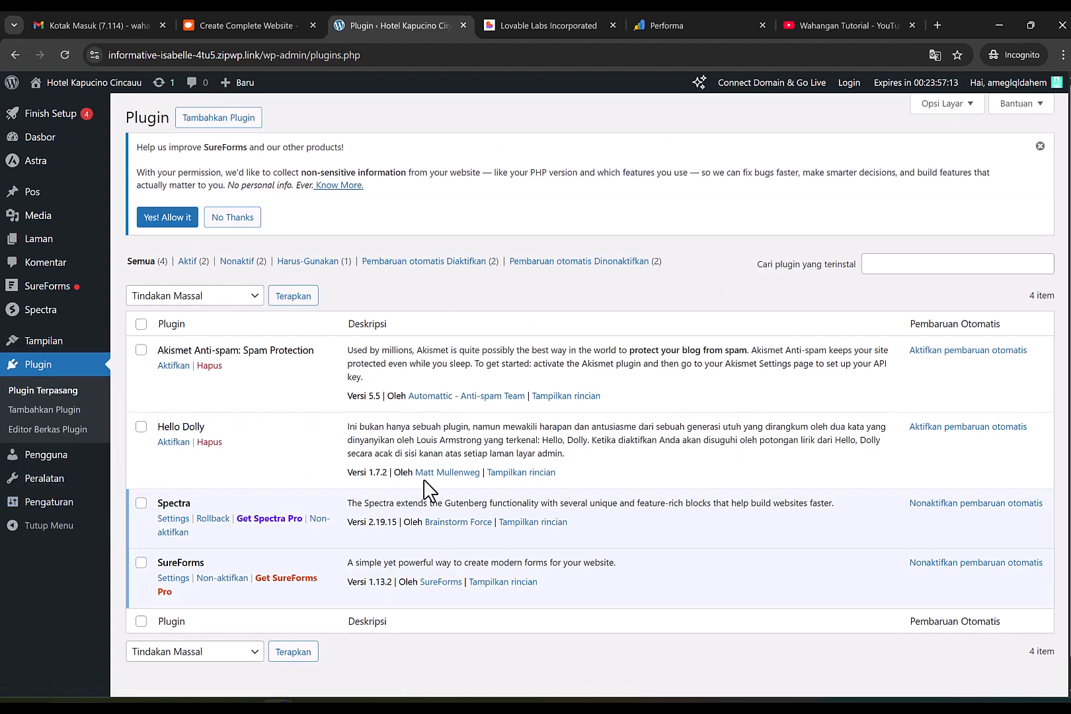
scroll(423, 490, "down", 1)
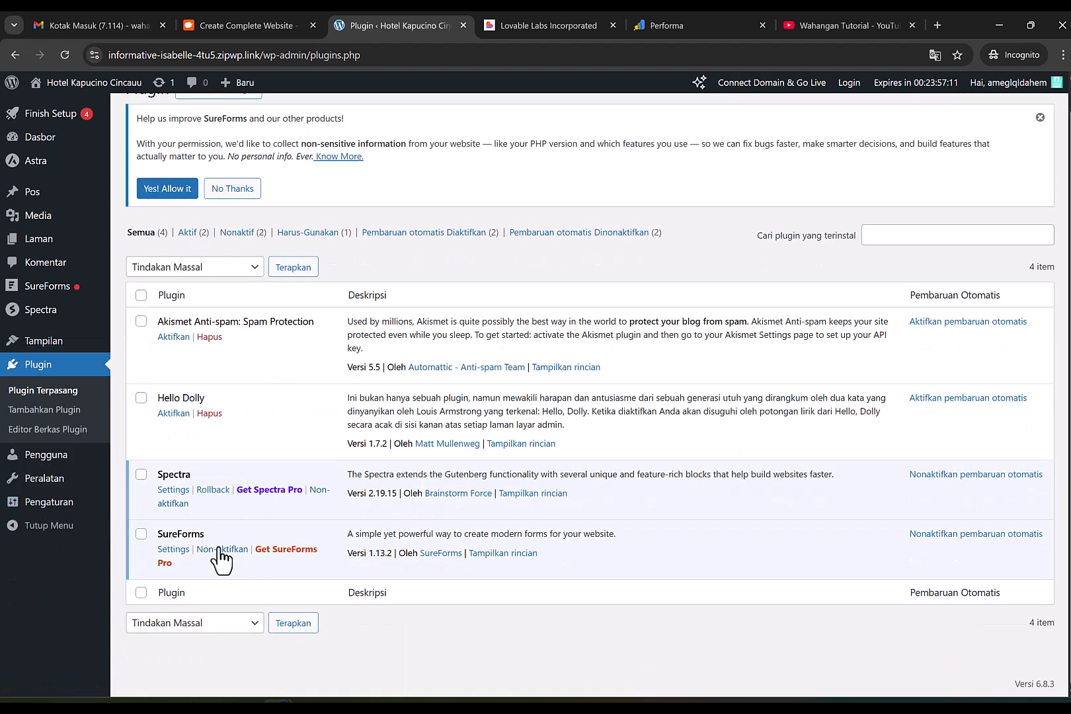
scroll(29, 354, "up", 1)
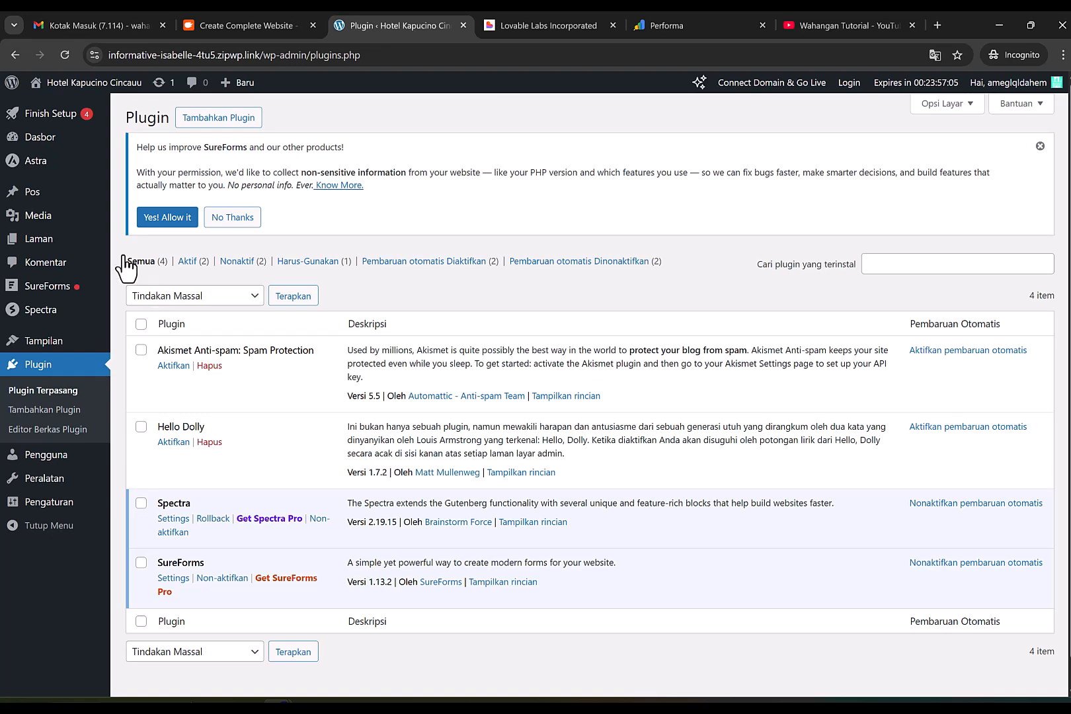
Open the Astra theme customizer, examine its options and the homepage preview, and close it without changes
mouse_move(74, 84)
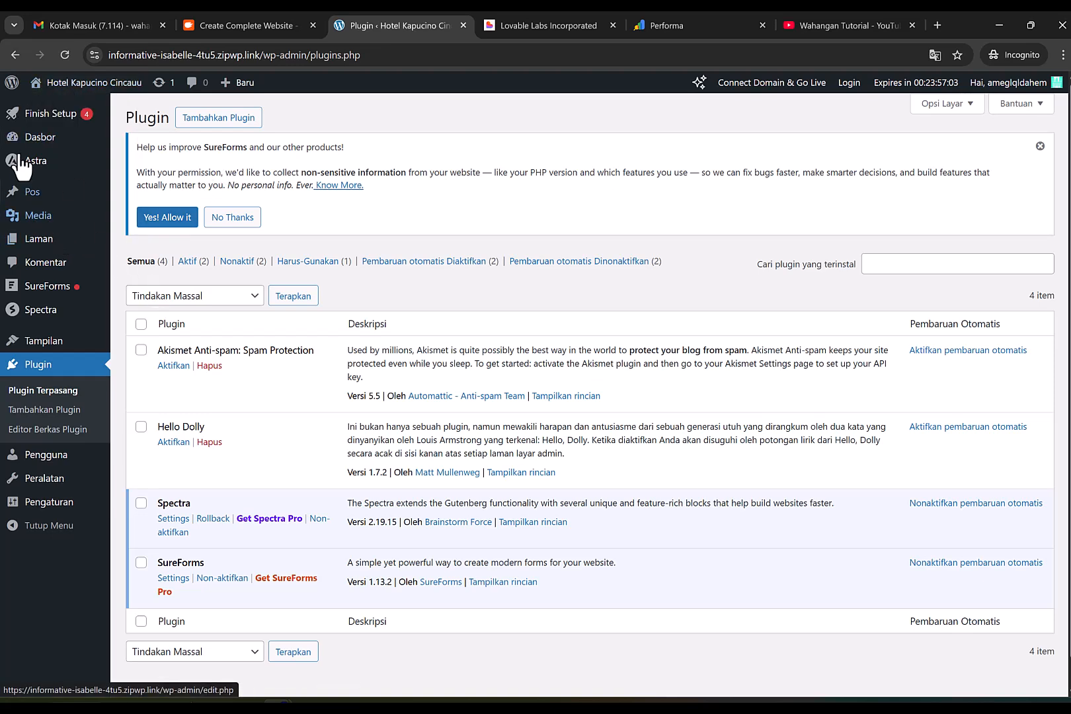
mouse_move(38, 340)
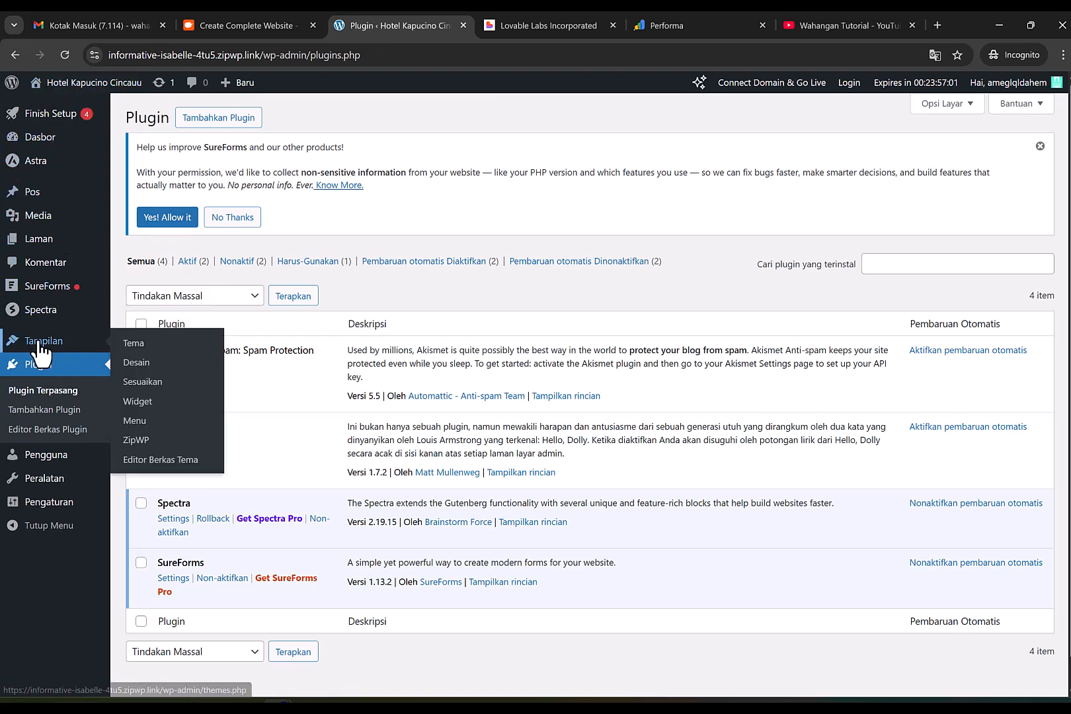
left_click(154, 390)
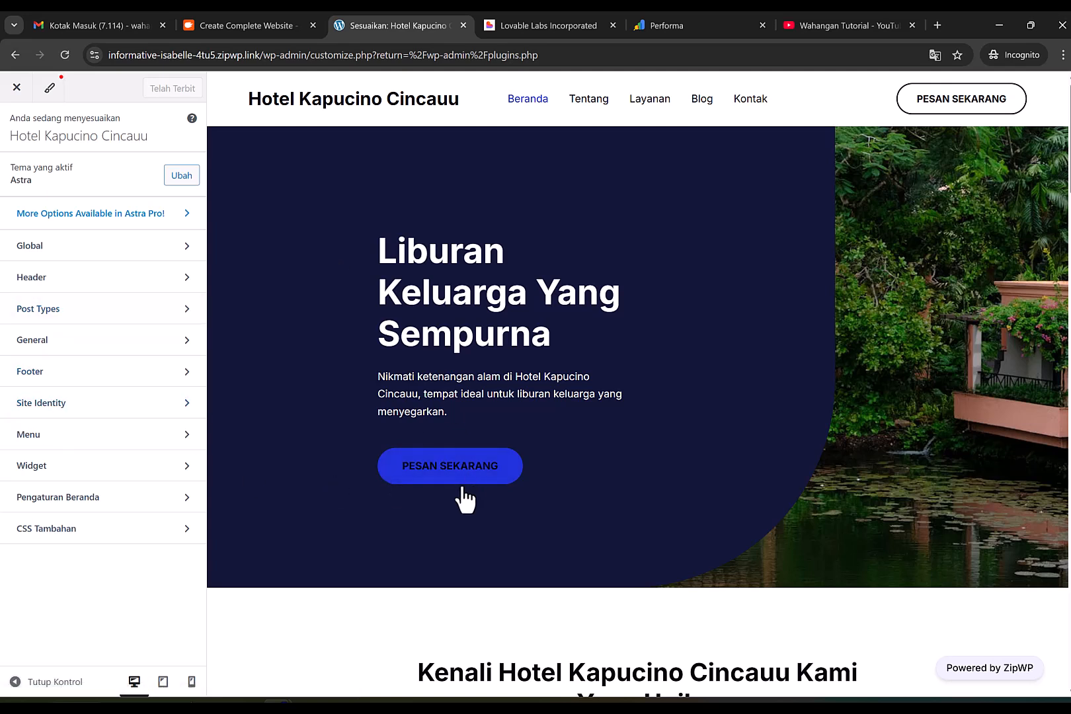
scroll(466, 497, "down", 5)
scroll(466, 497, "down", 2)
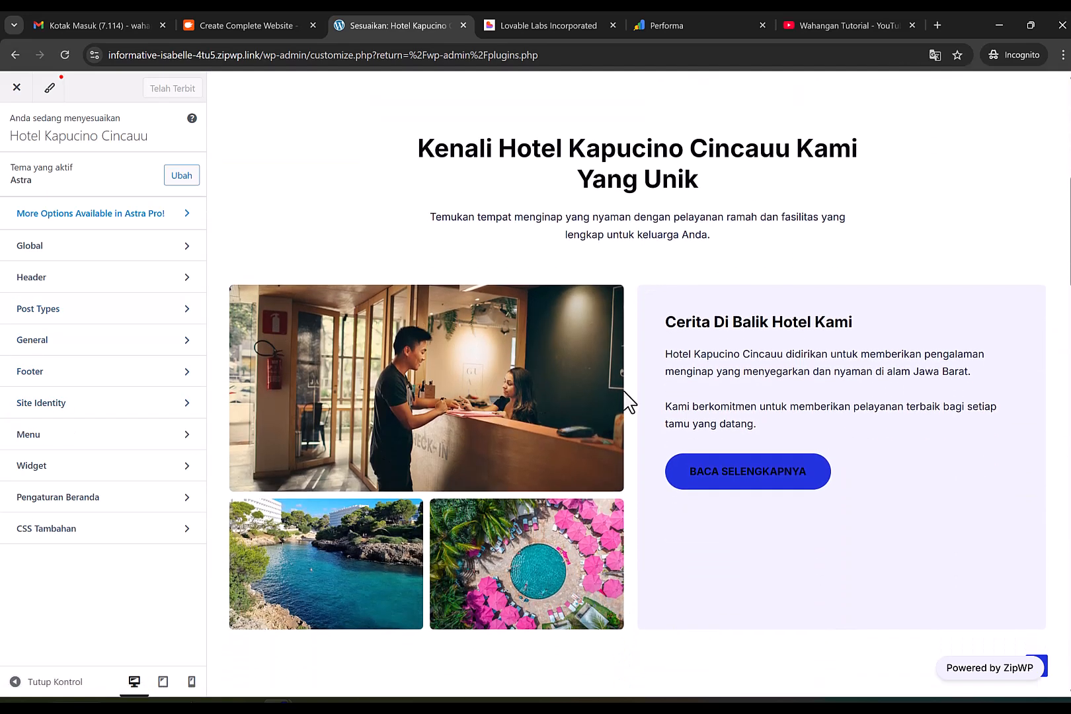
scroll(624, 391, "up", 5)
scroll(623, 391, "up", 2)
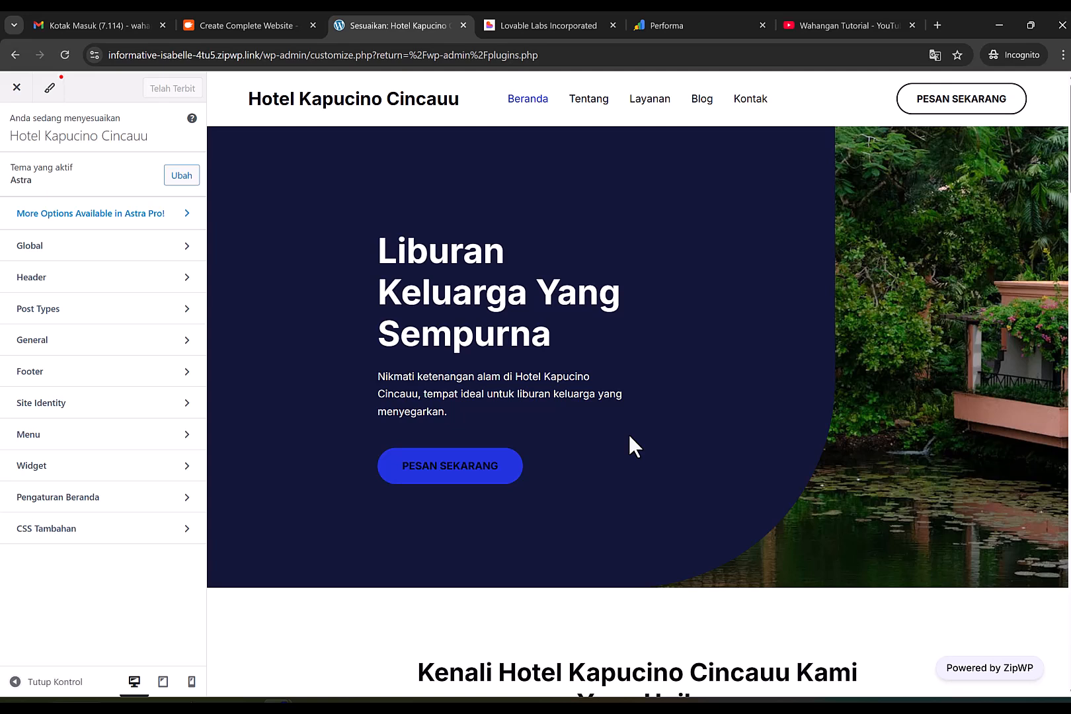
left_click(17, 88)
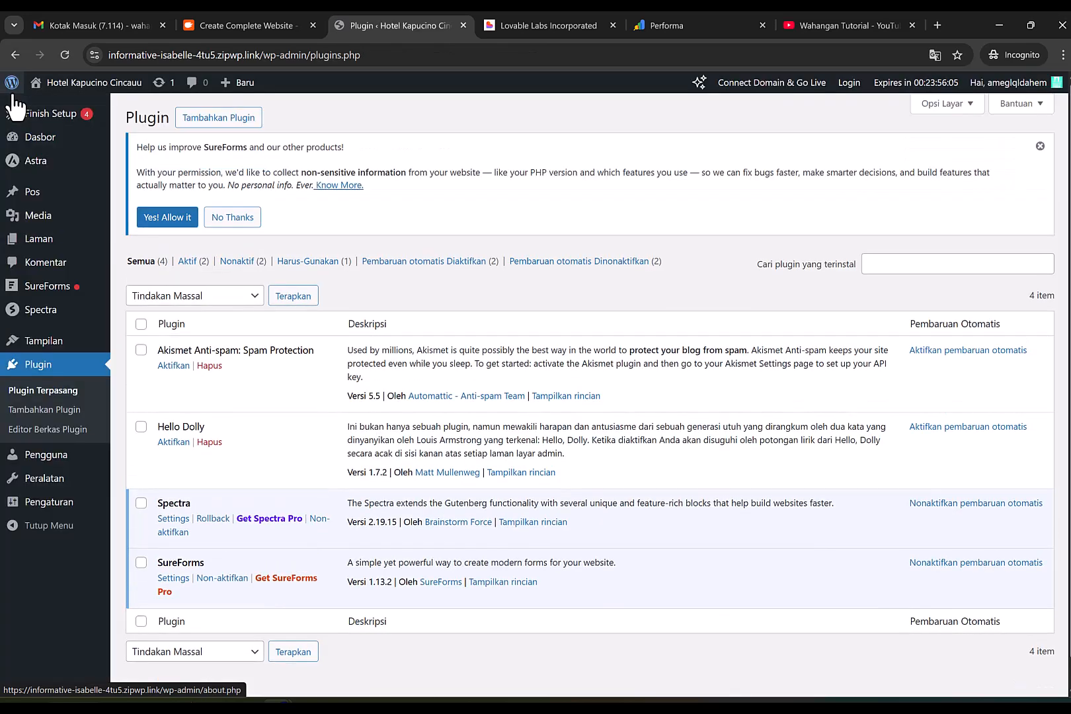
Visit the live site from the WordPress admin and review the homepage from the hero section to the footer
mouse_move(50, 92)
left_click(77, 114)
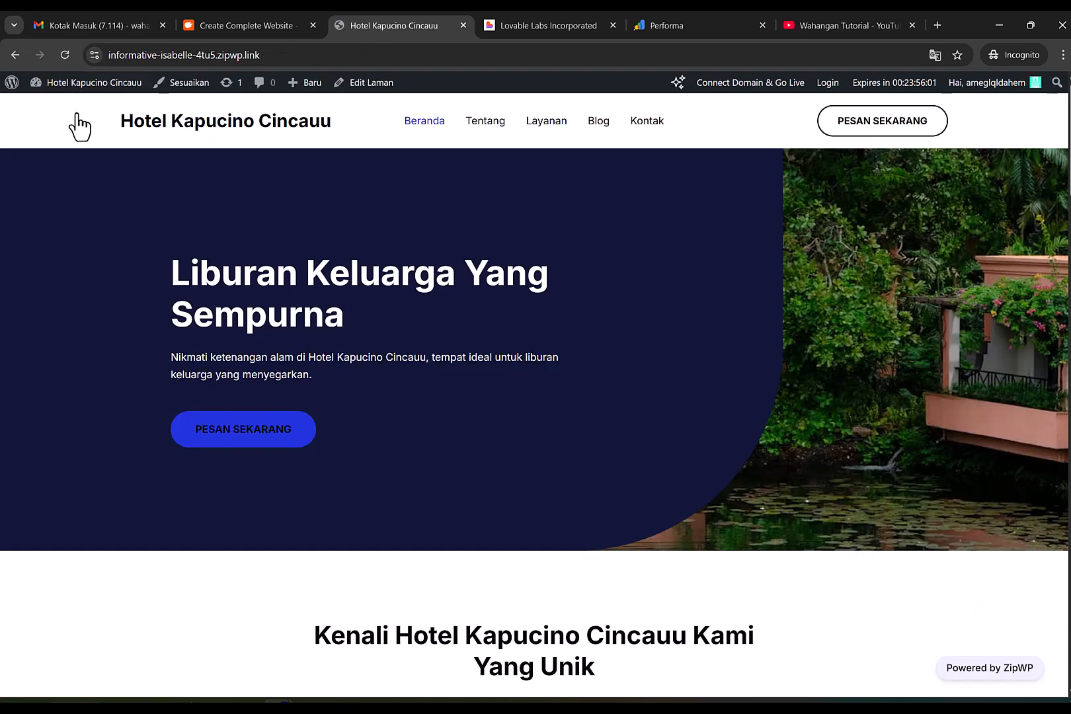
scroll(232, 281, "down", 20)
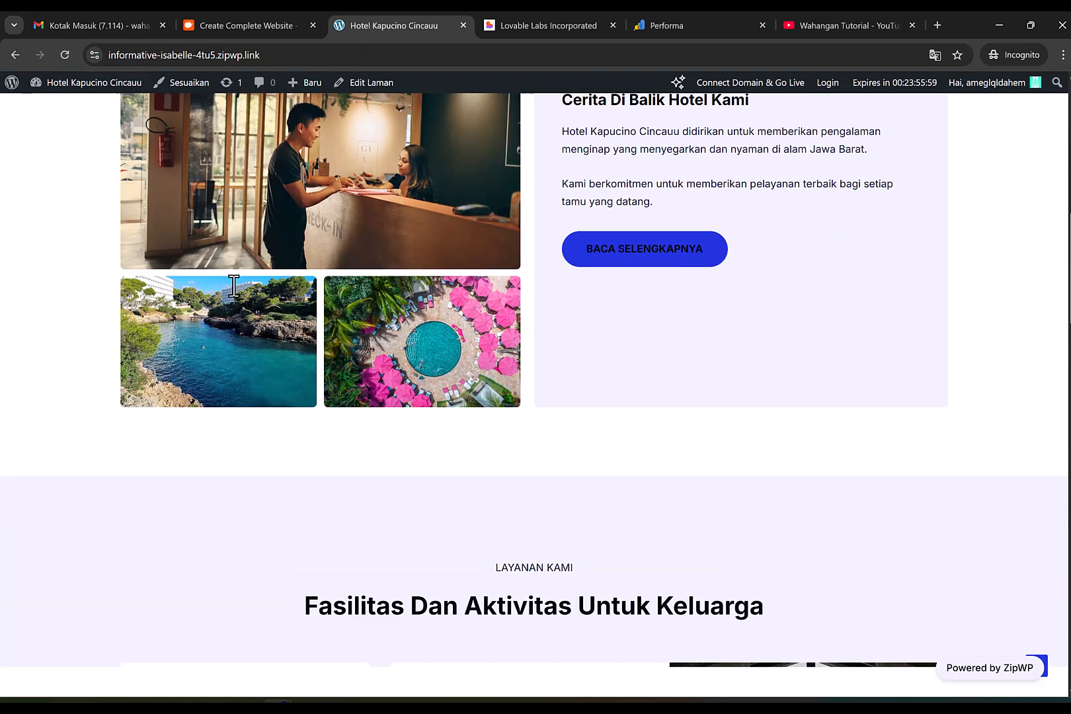
scroll(233, 285, "down", 3)
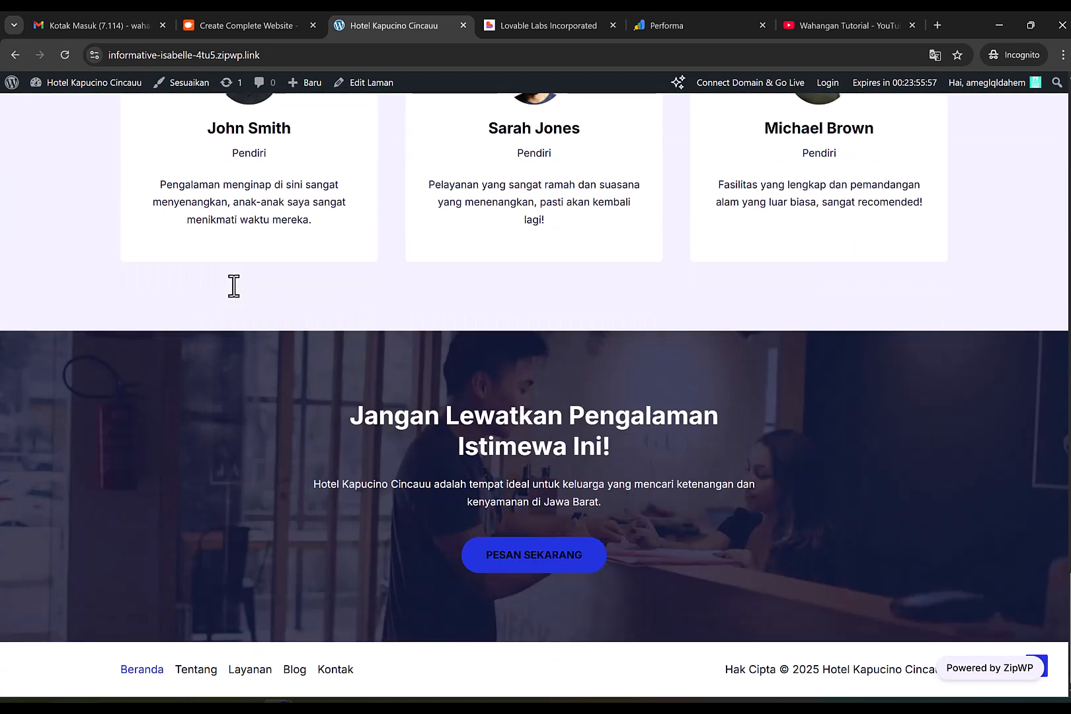
scroll(245, 364, "up", 10)
scroll(245, 364, "up", 10)
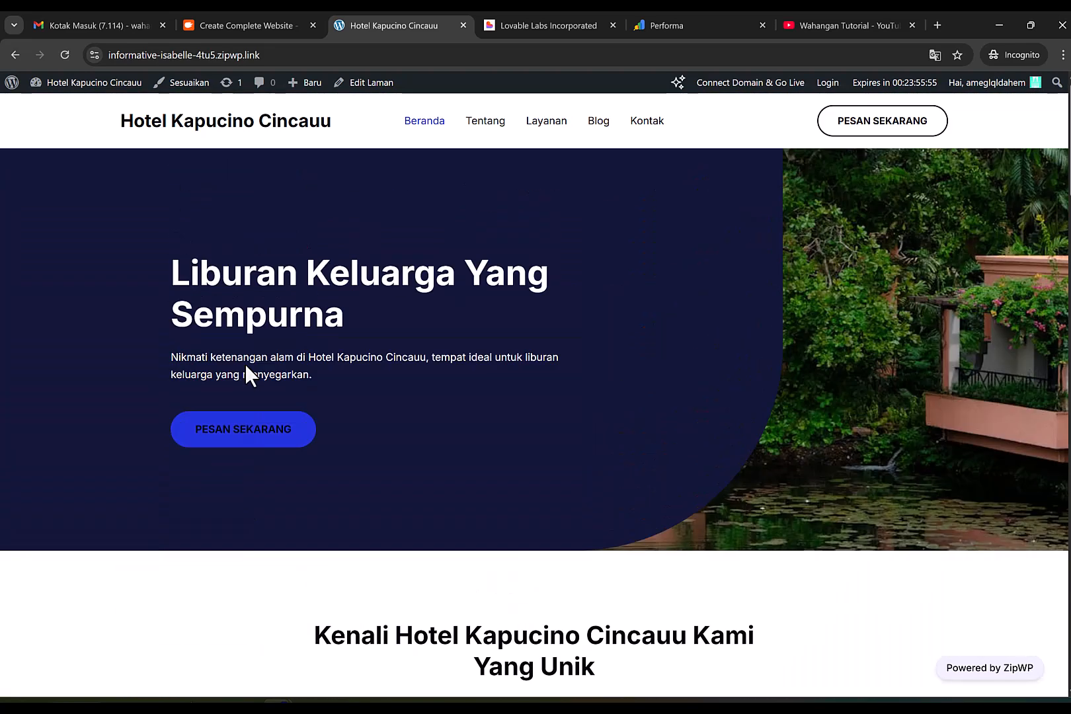
Open the website's Tentang page and review its hotel introduction, statistics and professional team sections
left_click(483, 123)
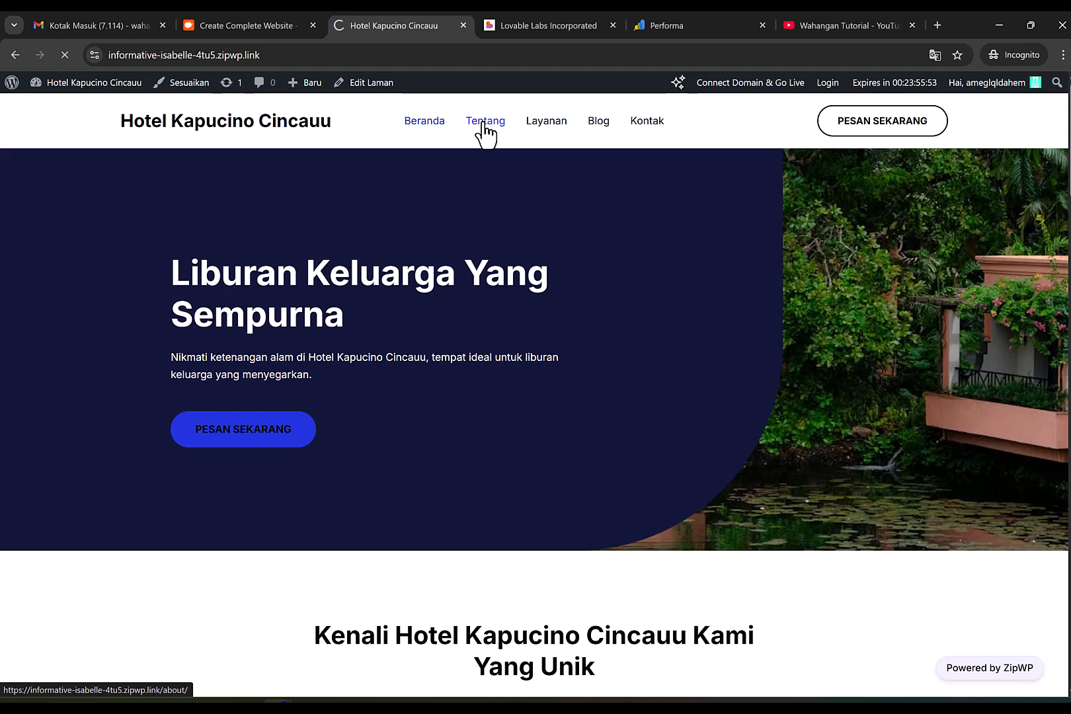
scroll(485, 237, "down", 10)
scroll(485, 238, "down", 6)
scroll(485, 239, "up", 6)
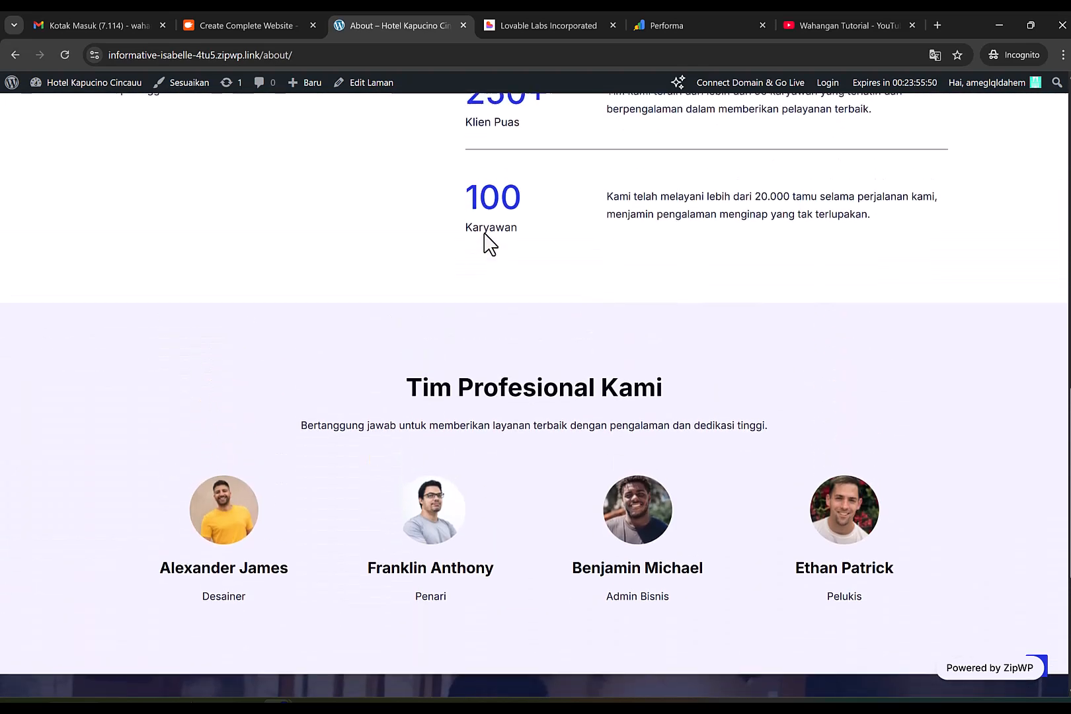
scroll(484, 232, "up", 10)
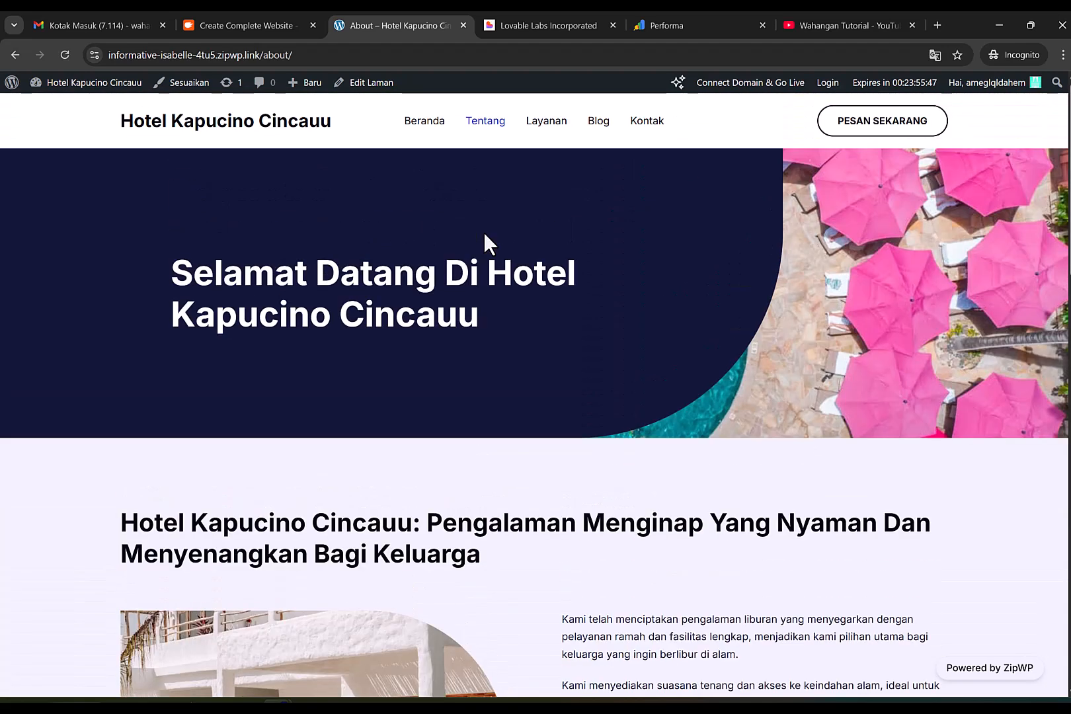
Open the website's Layanan page and review the service sections, including the restaurant and spa
left_click(540, 131)
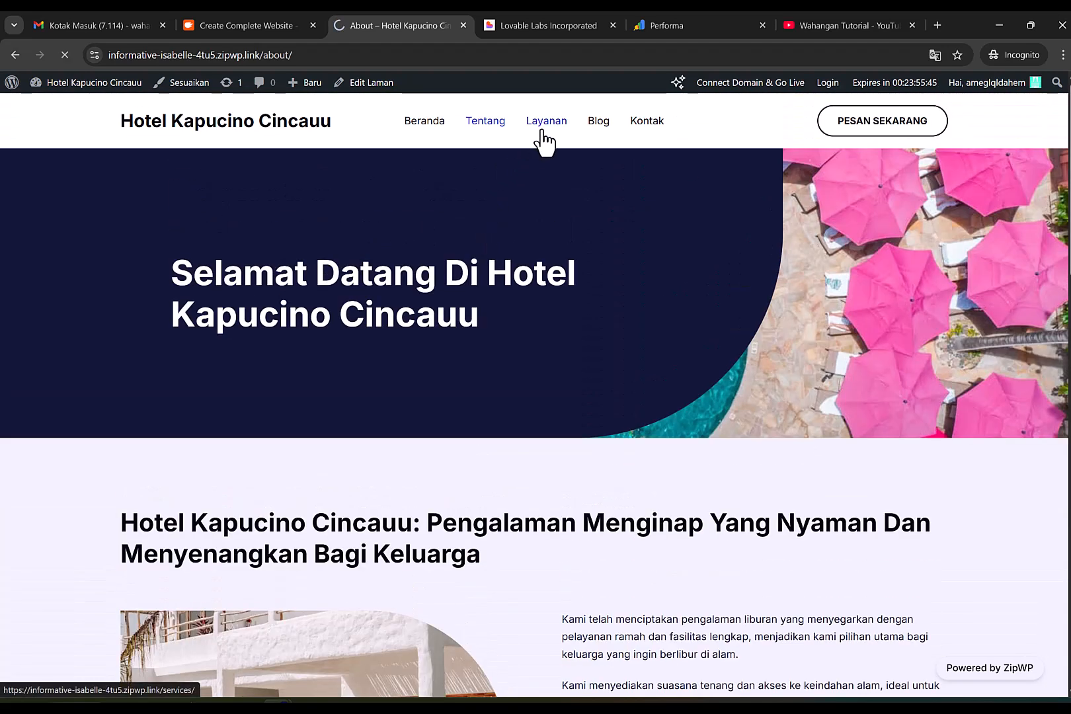
scroll(563, 289, "down", 4)
scroll(563, 291, "down", 20)
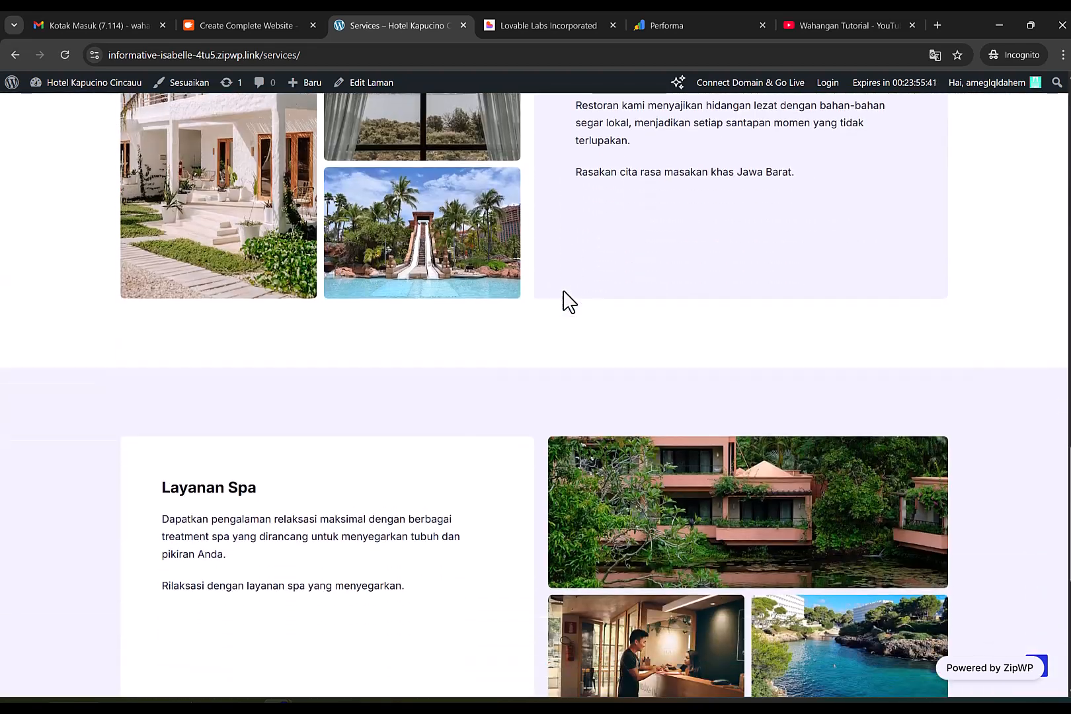
scroll(563, 291, "down", 7)
scroll(563, 291, "up", 20)
scroll(563, 298, "down", 2)
scroll(565, 284, "up", 2)
Open the website's Blog page and look through its post cards
left_click(595, 125)
scroll(534, 350, "down", 5)
scroll(533, 350, "up", 5)
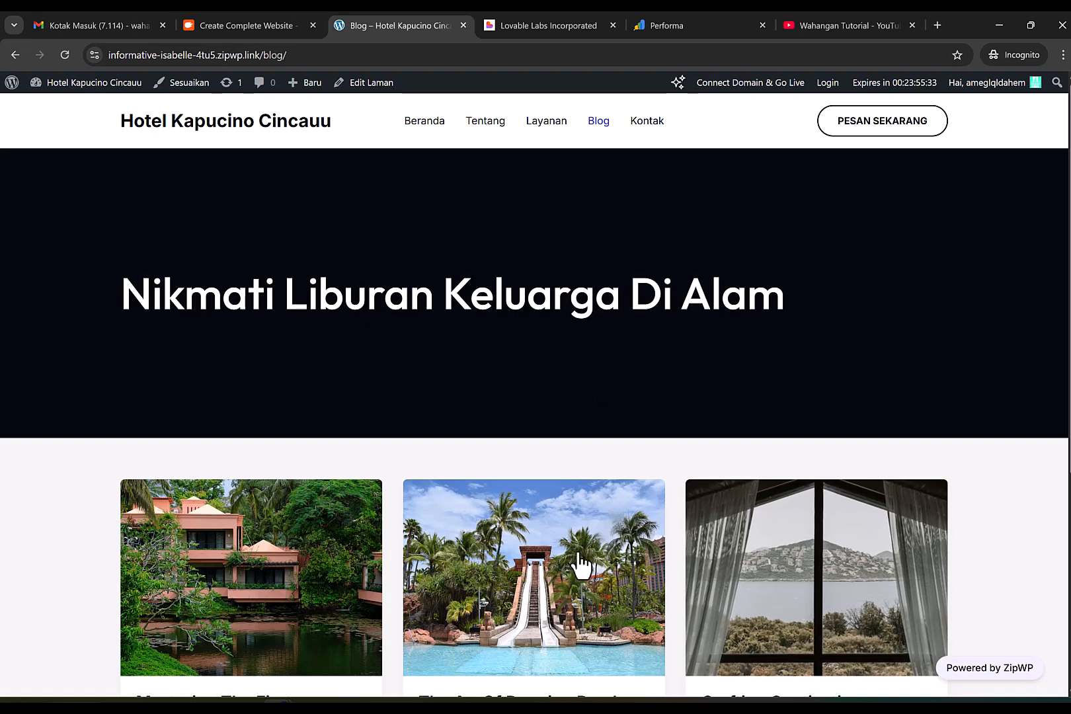
Open the website's Kontak page and review the office contact cards, the Pertanyaan Umum section and the contact form
left_click(636, 127)
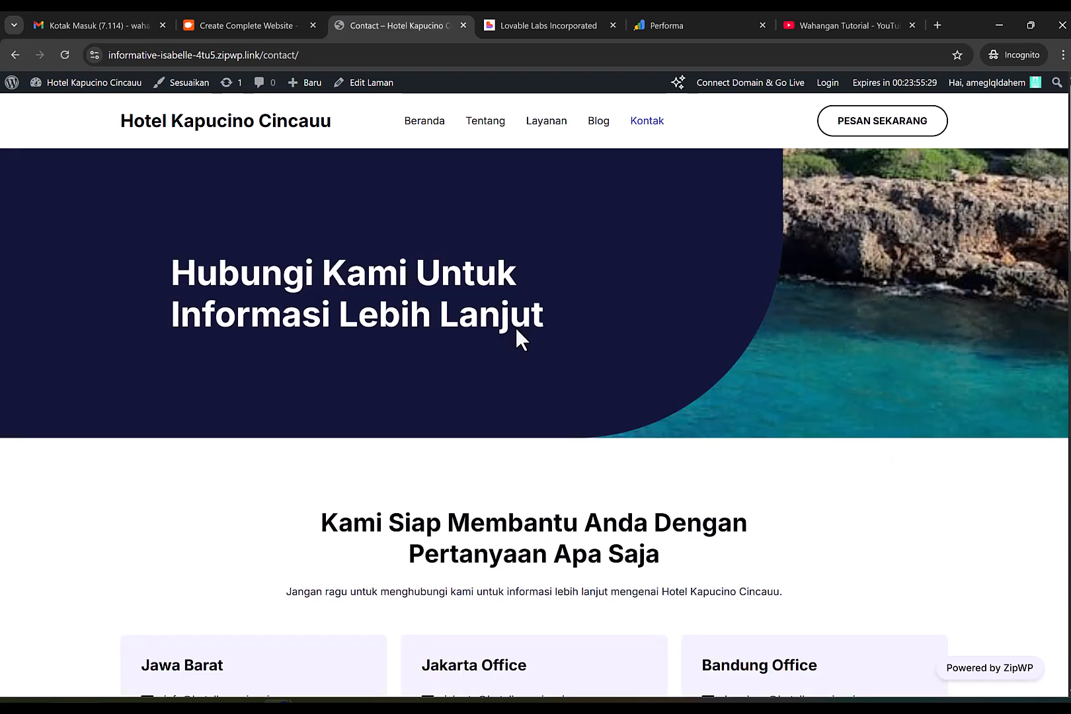
scroll(516, 331, "down", 8)
scroll(516, 337, "up", 2)
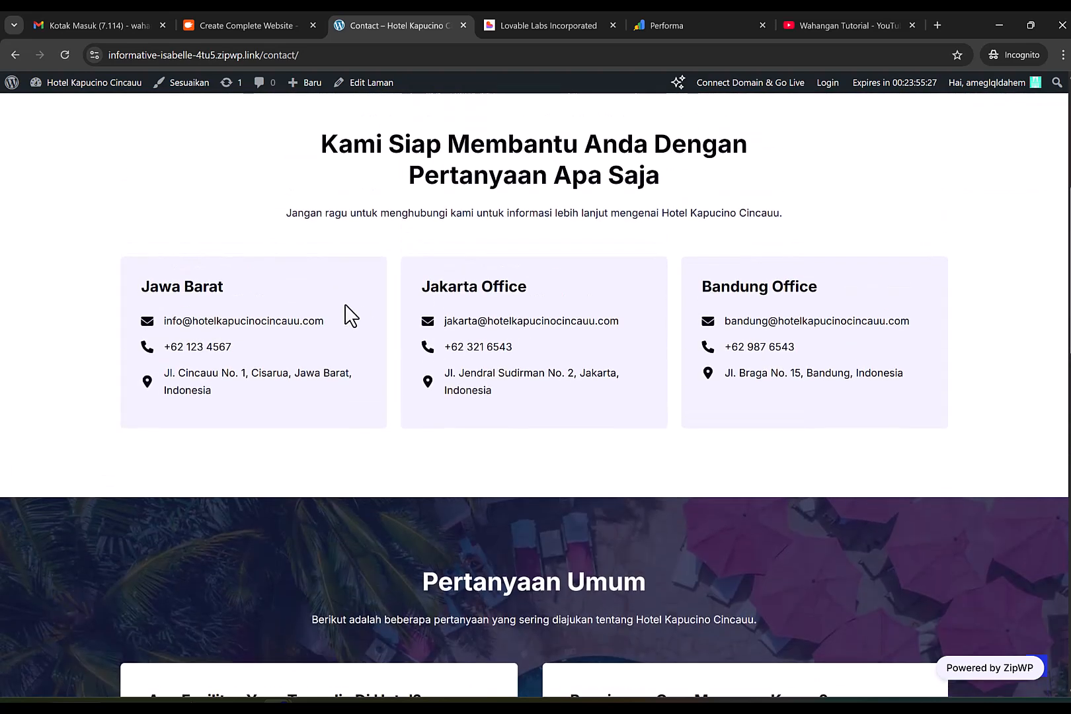
scroll(535, 405, "down", 2)
scroll(536, 405, "down", 5)
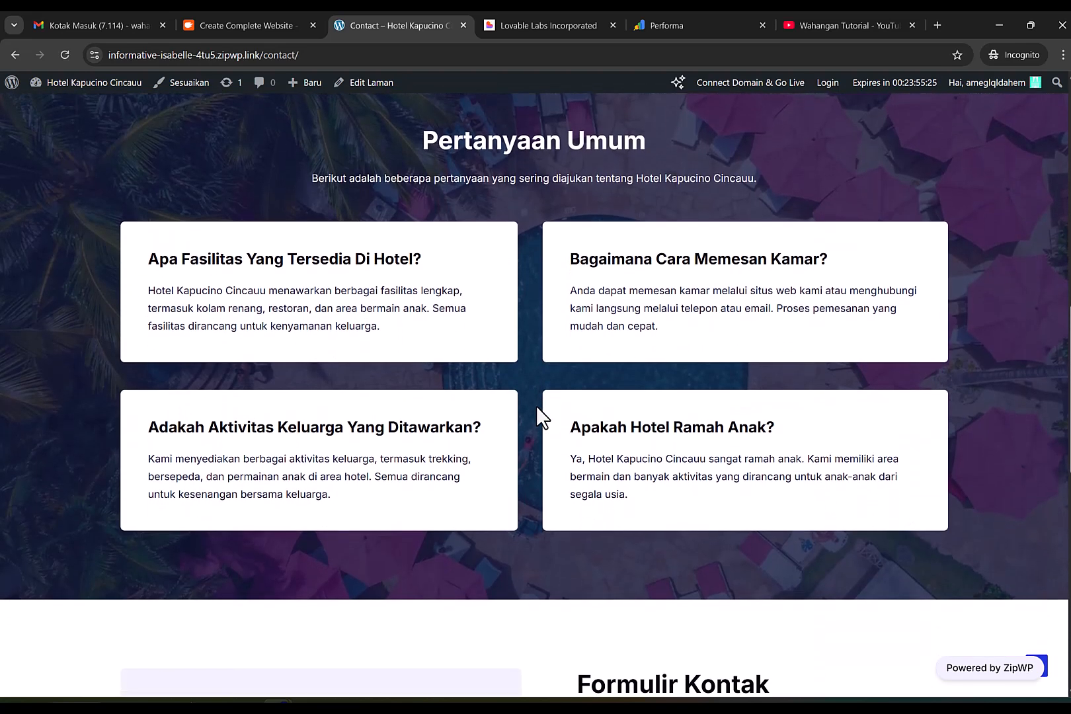
scroll(537, 408, "down", 5)
scroll(536, 408, "up", 10)
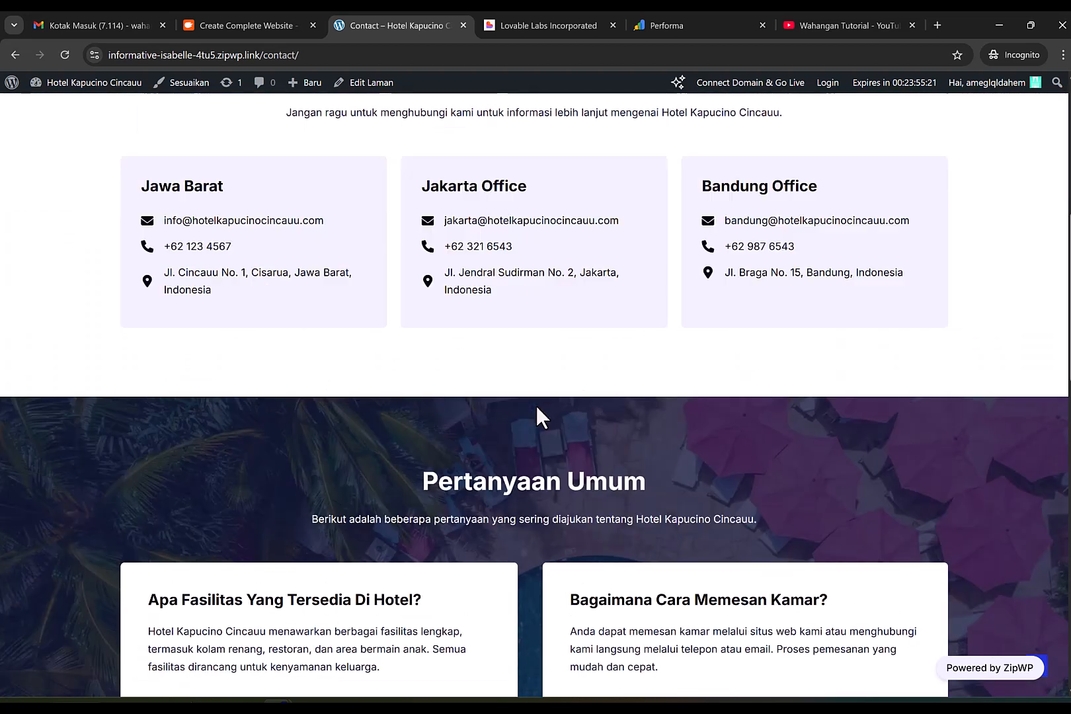
scroll(536, 406, "up", 7)
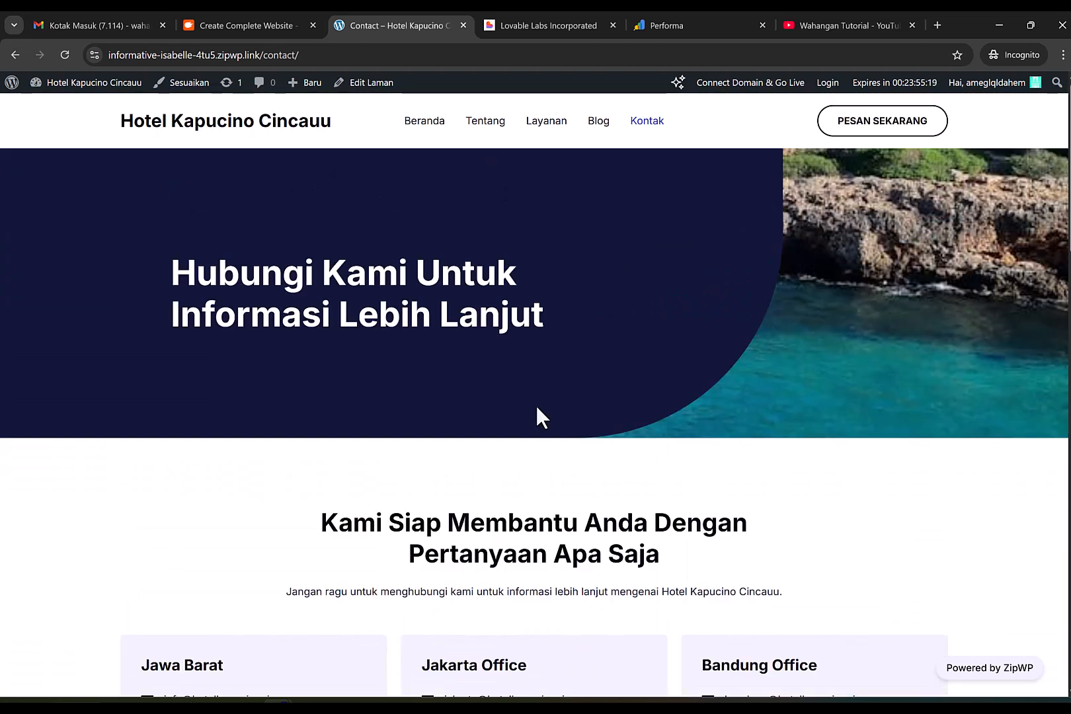